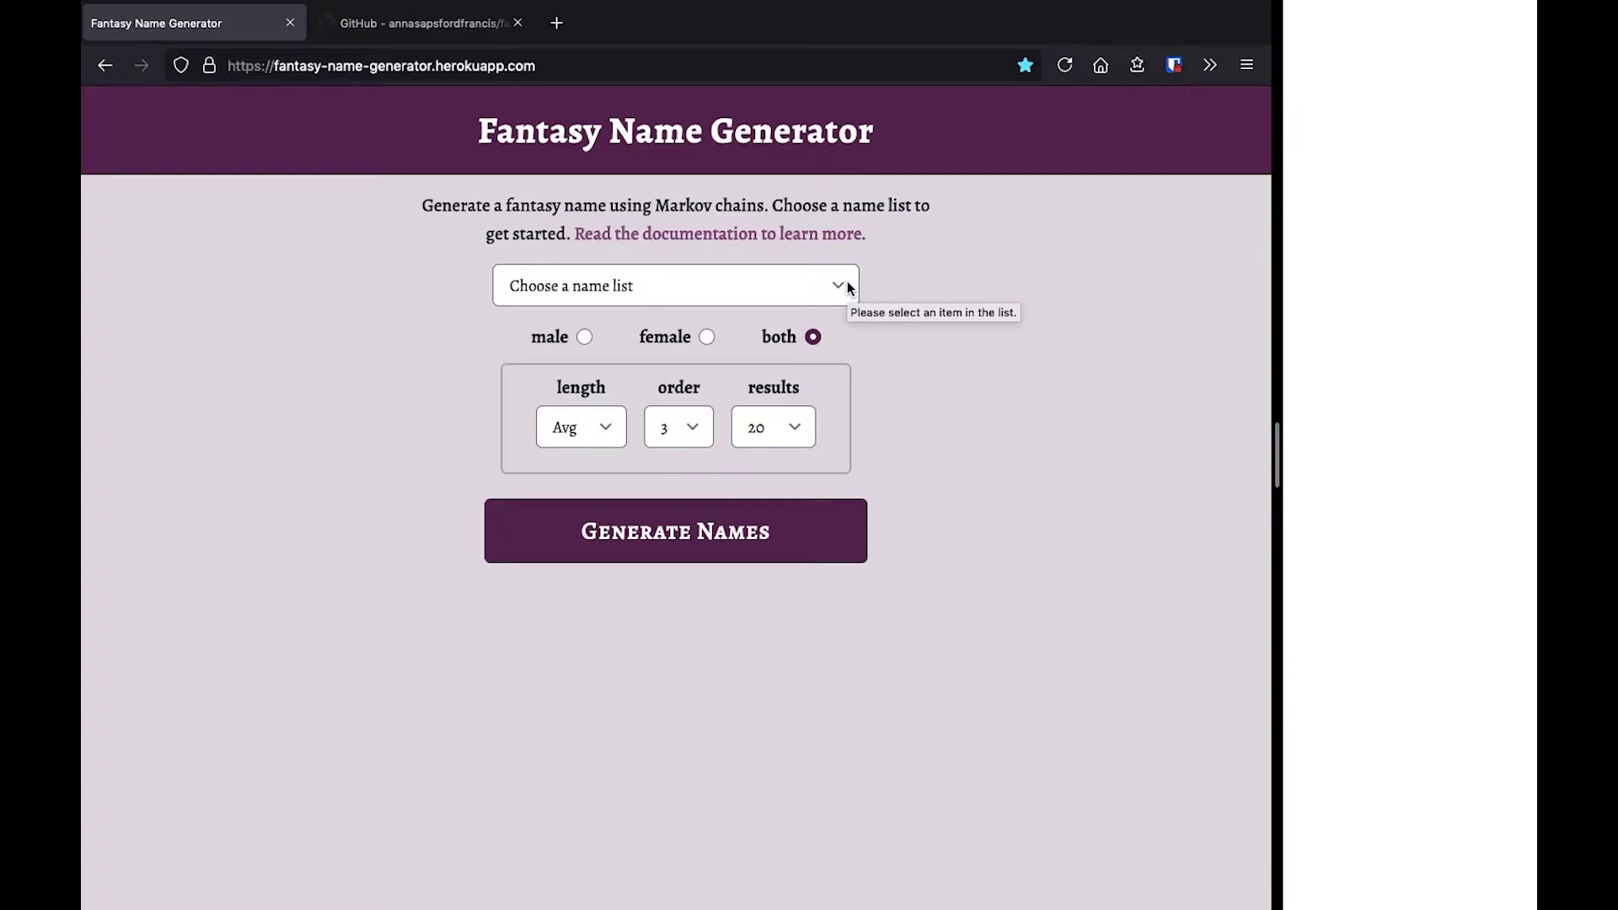
# - Generate a batch of female names from the Greek Myth list
pyautogui.click(848, 288)
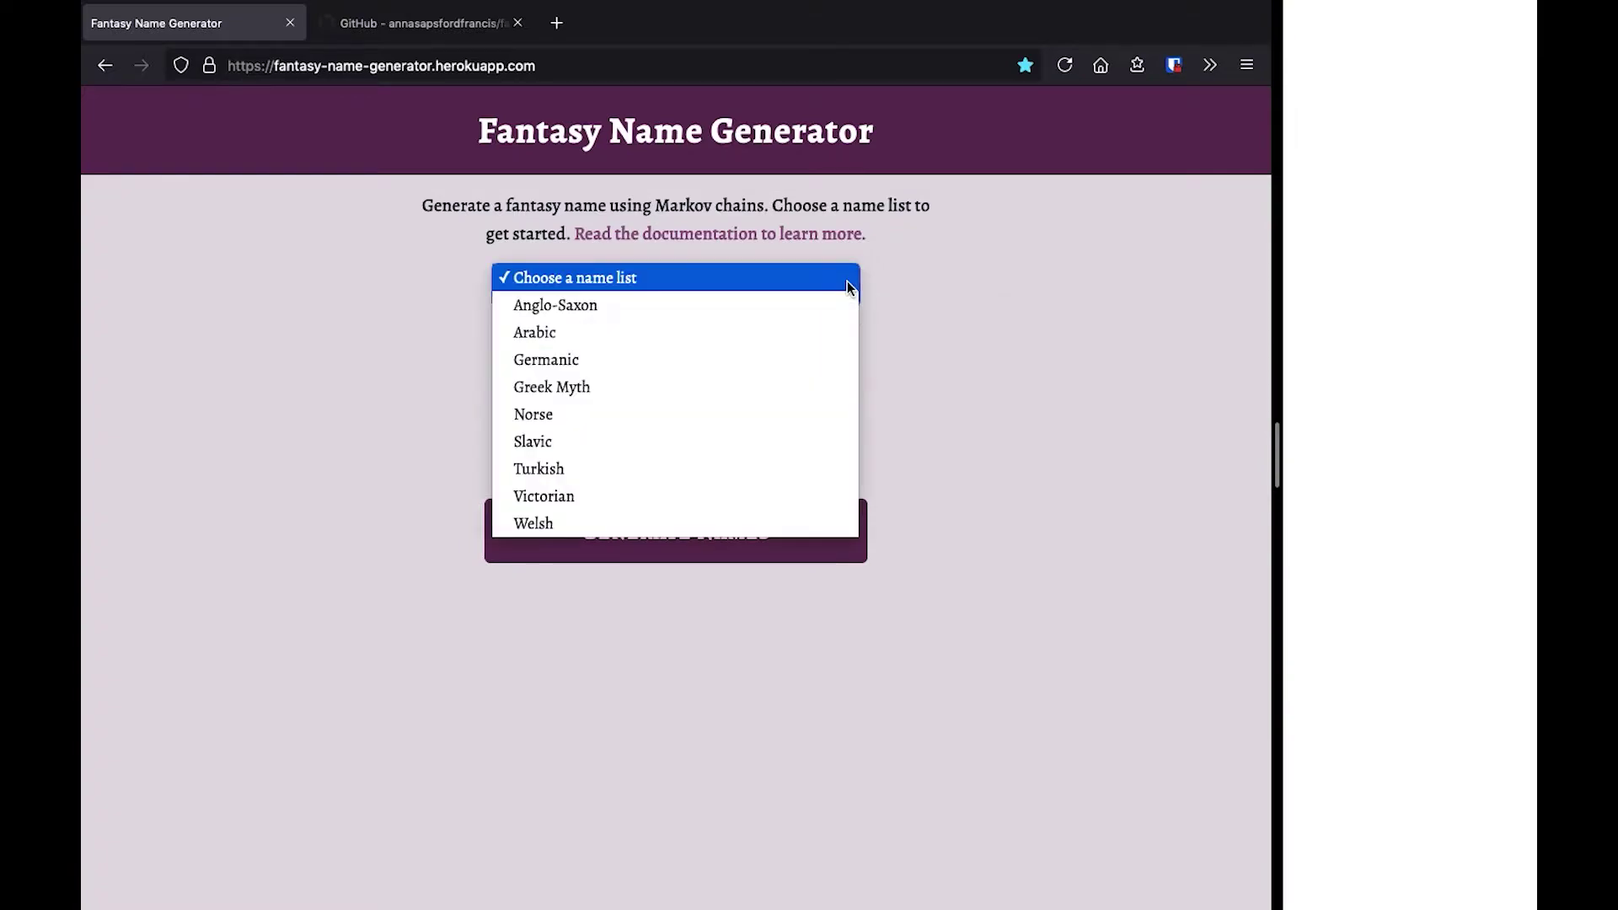
pyautogui.click(785, 388)
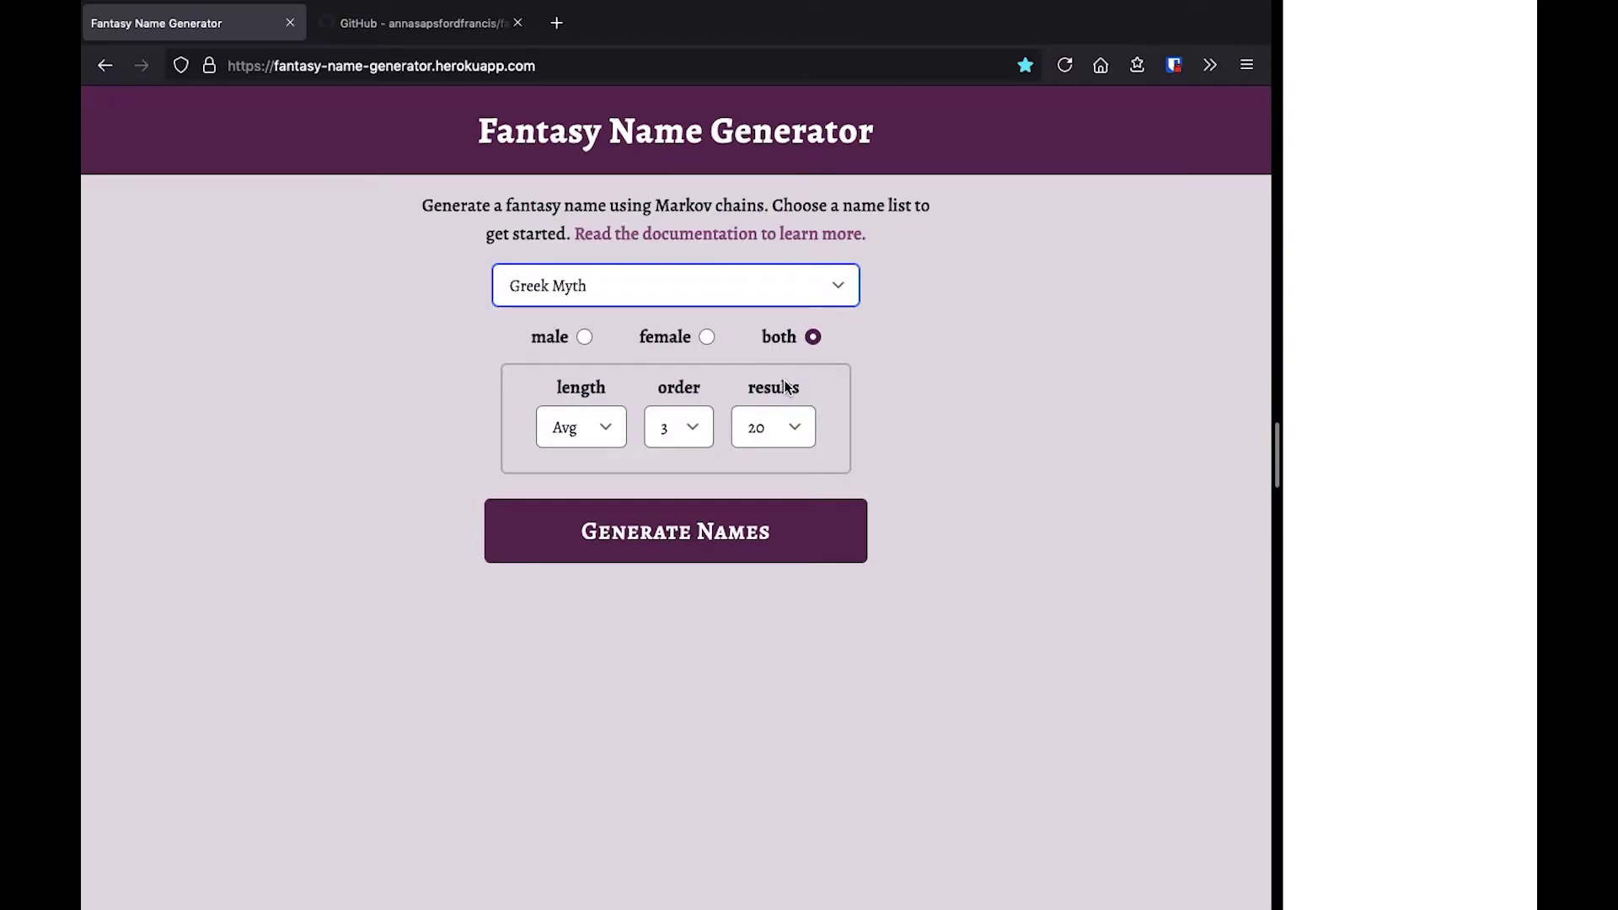
pyautogui.click(709, 338)
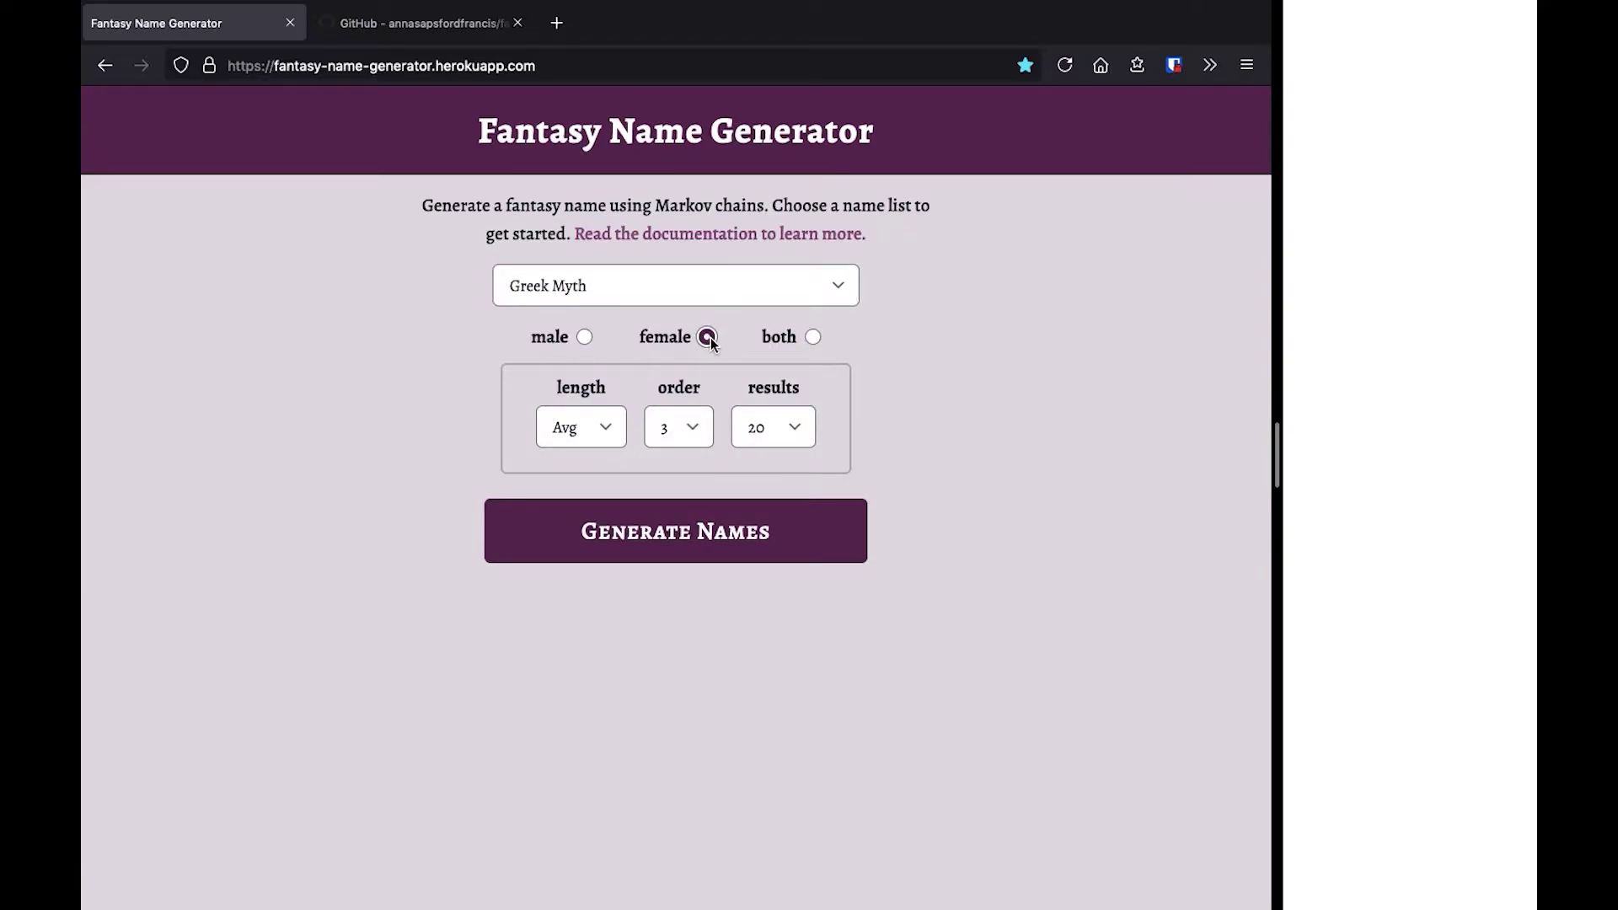
pyautogui.click(843, 540)
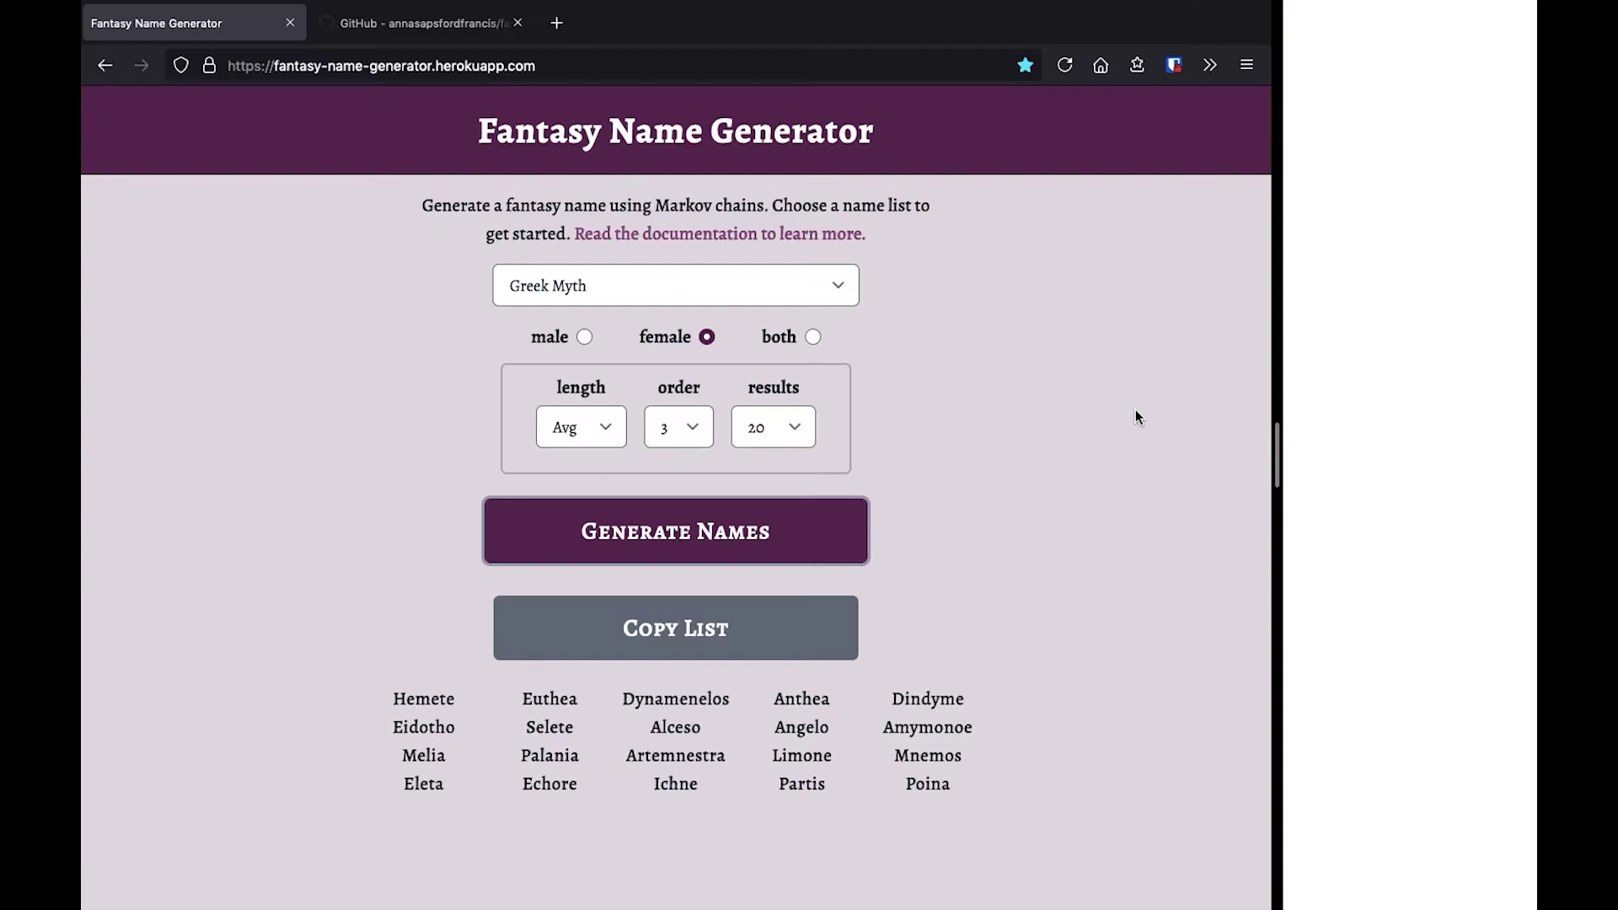
# - Copy the twenty Greek Myth names and paste them into the side text editor
pyautogui.click(730, 645)
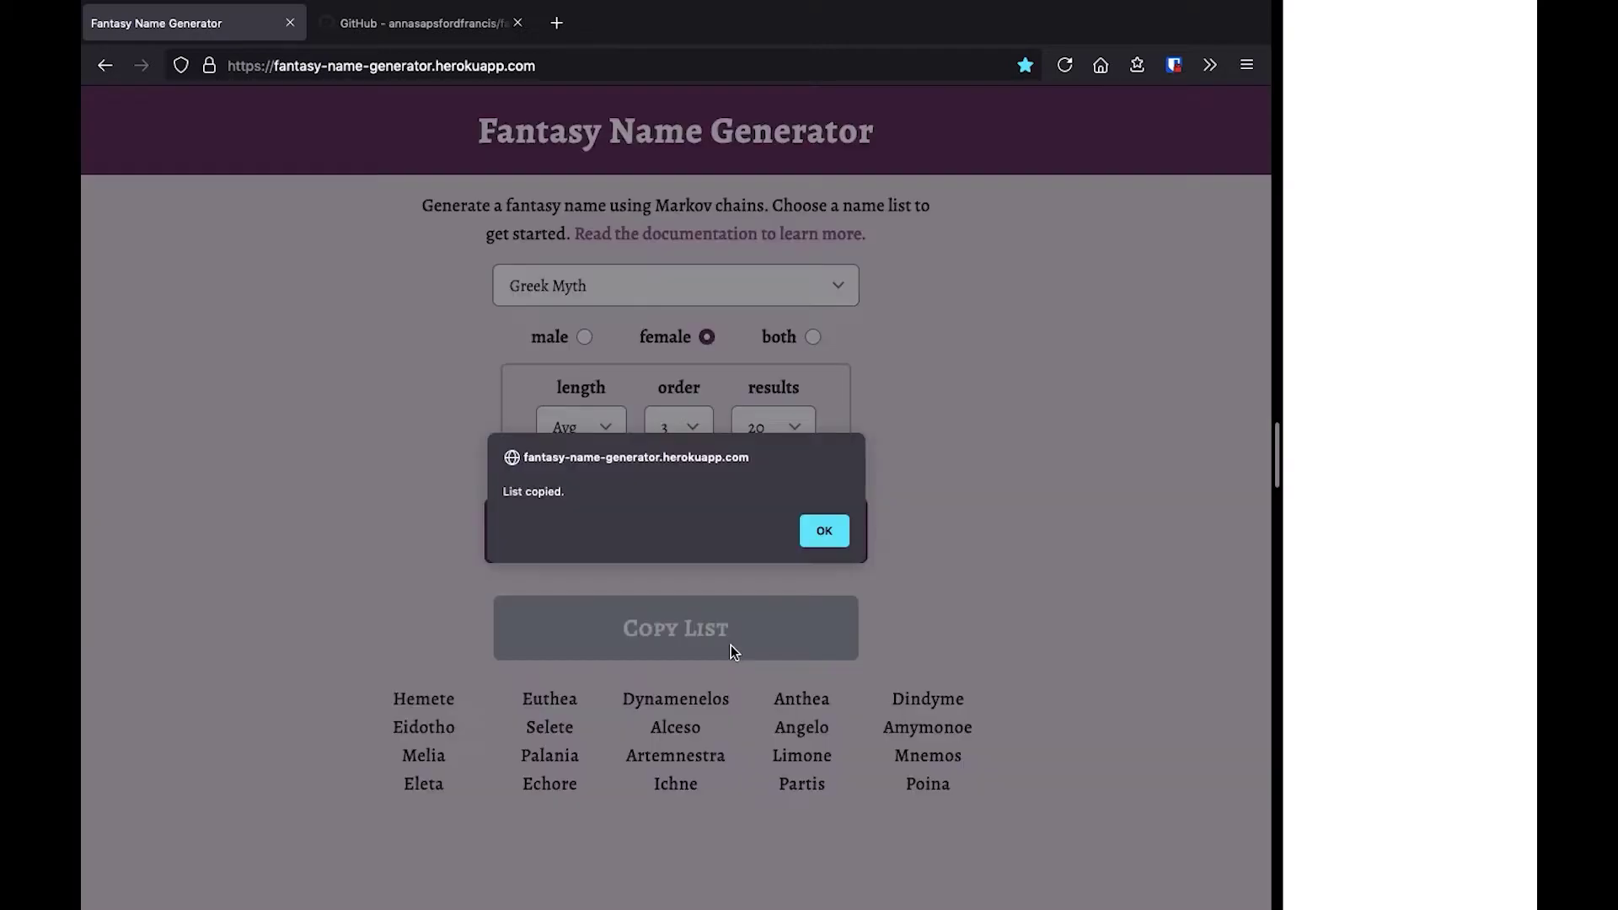
pyautogui.click(834, 533)
pyautogui.click(1393, 218)
pyautogui.hotkey('ctrl', 'v')
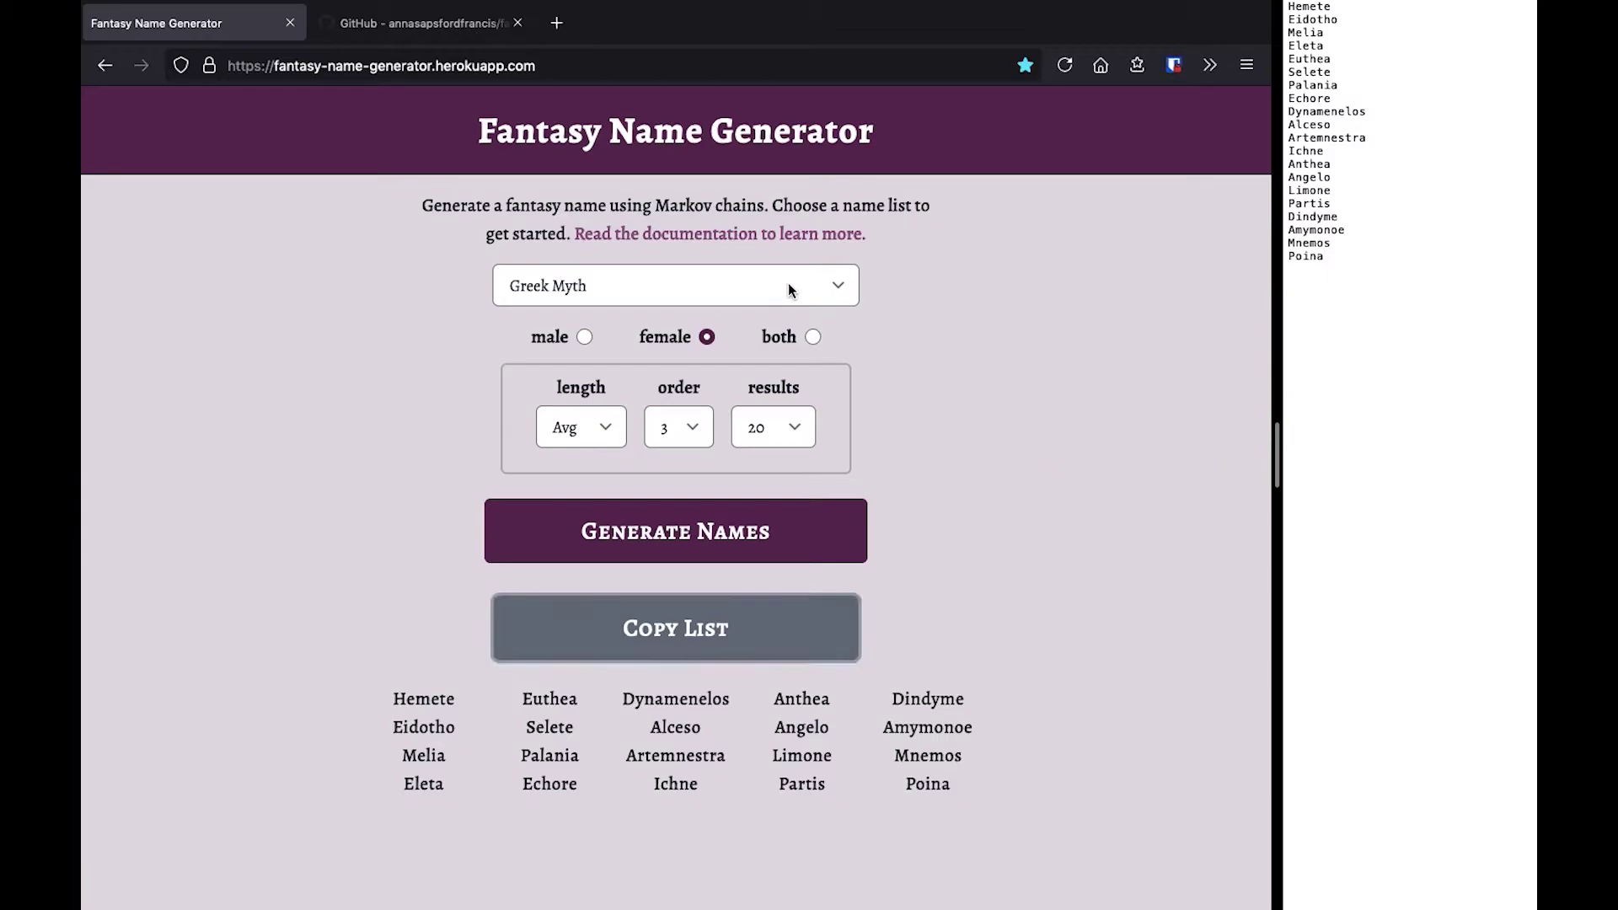
pyautogui.click(838, 283)
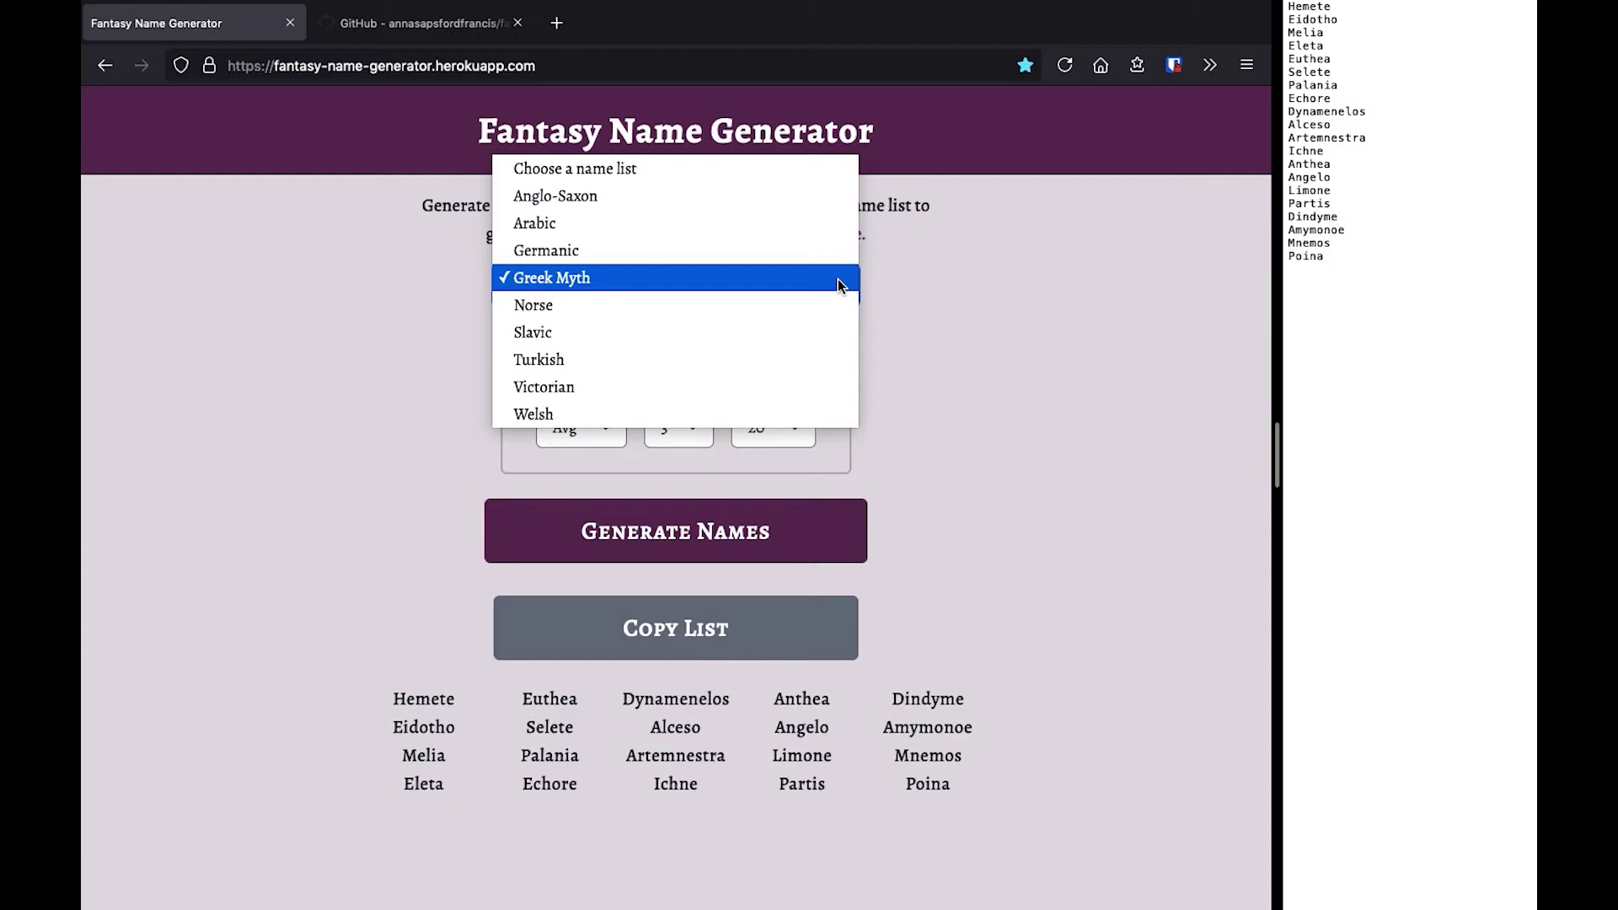
# - Generate a batch of male names from the Germanic list
pyautogui.click(833, 252)
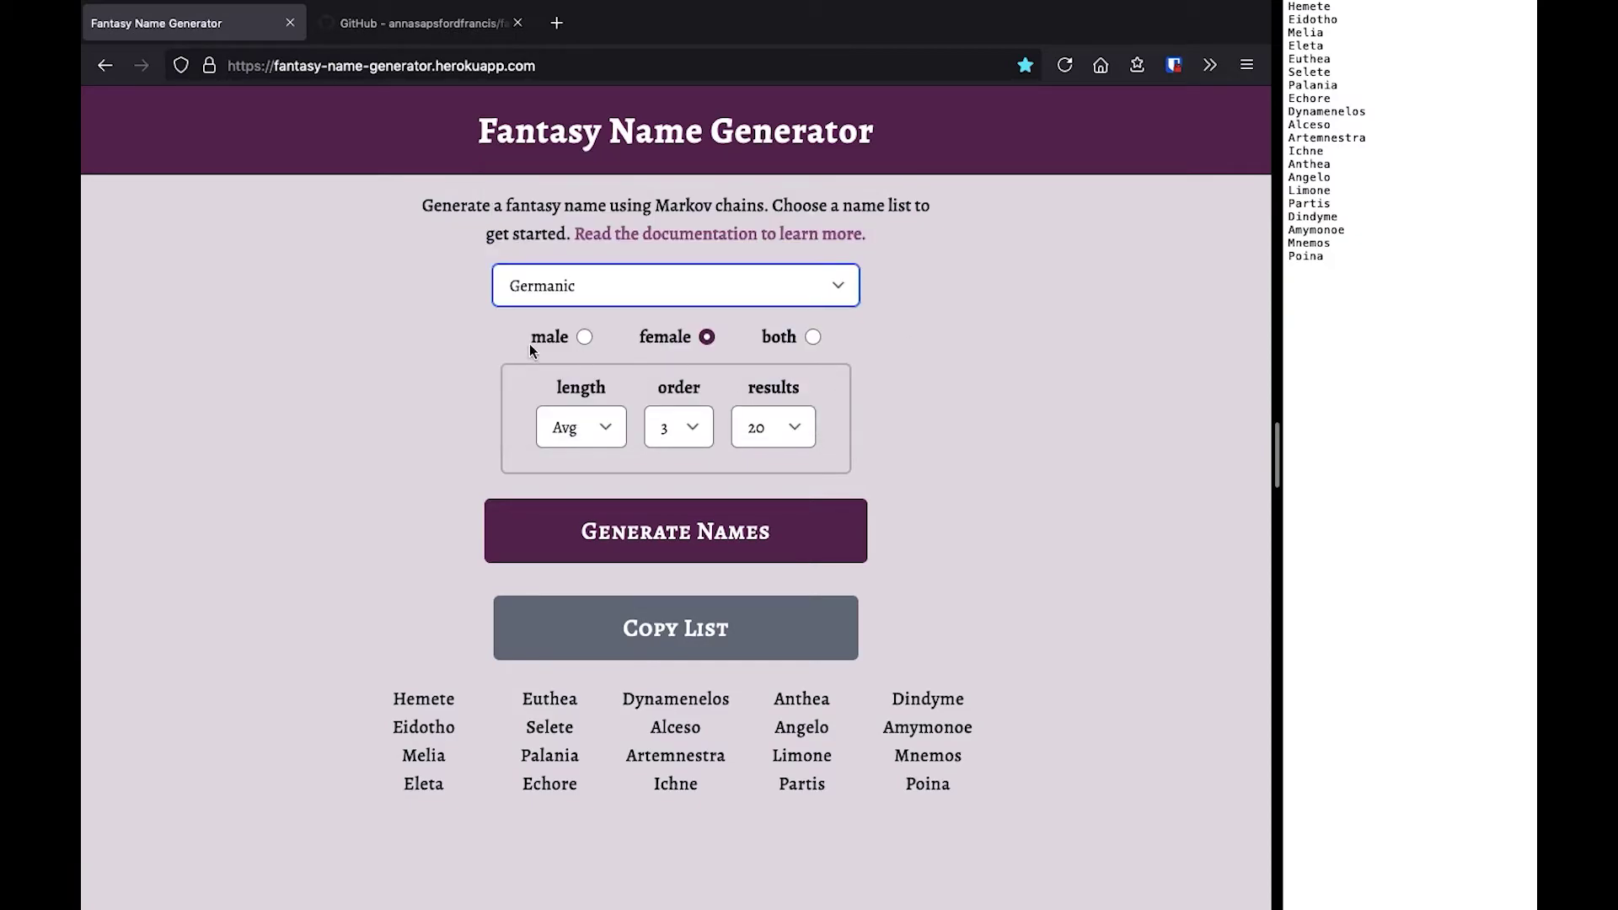
pyautogui.click(584, 337)
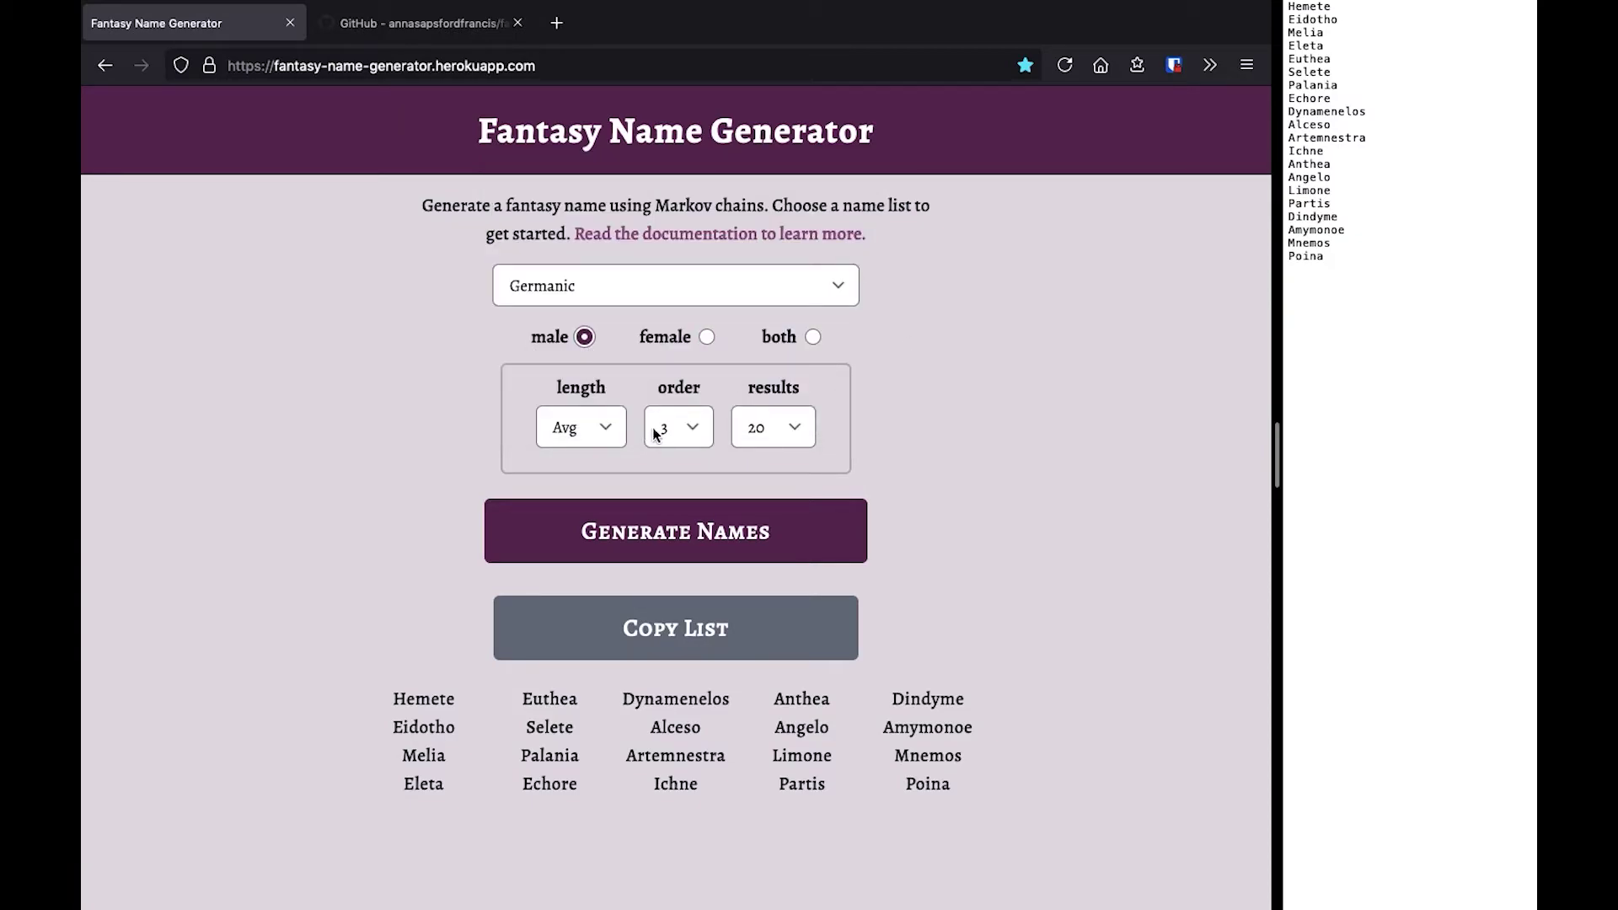
pyautogui.click(630, 532)
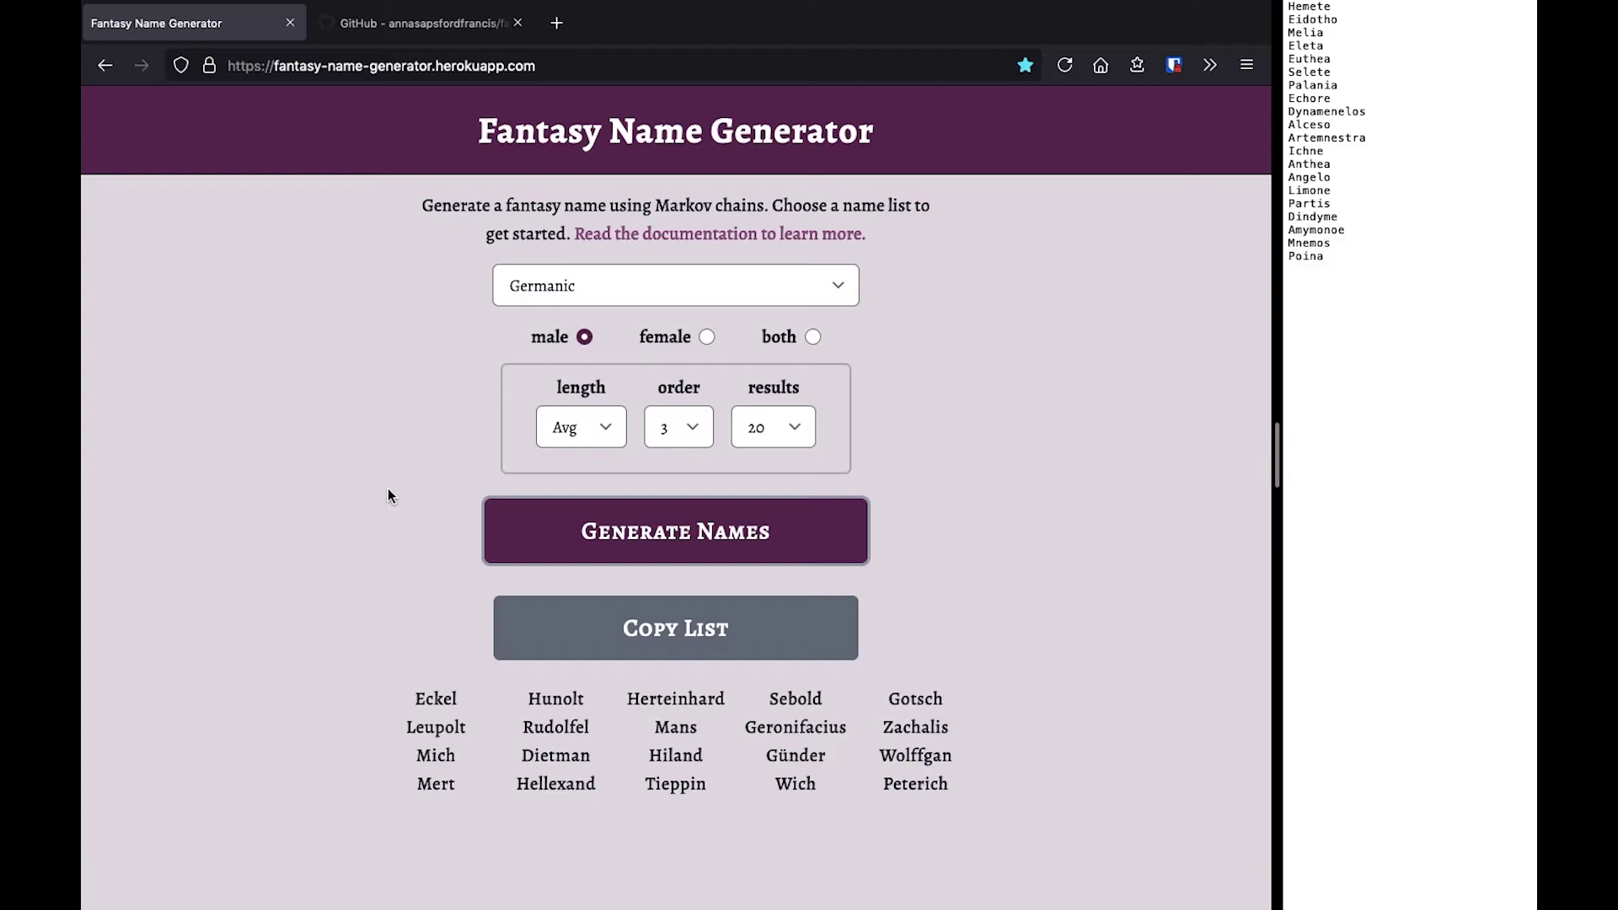
# - Copy the Germanic names and paste them into the editor below Poina
pyautogui.click(626, 618)
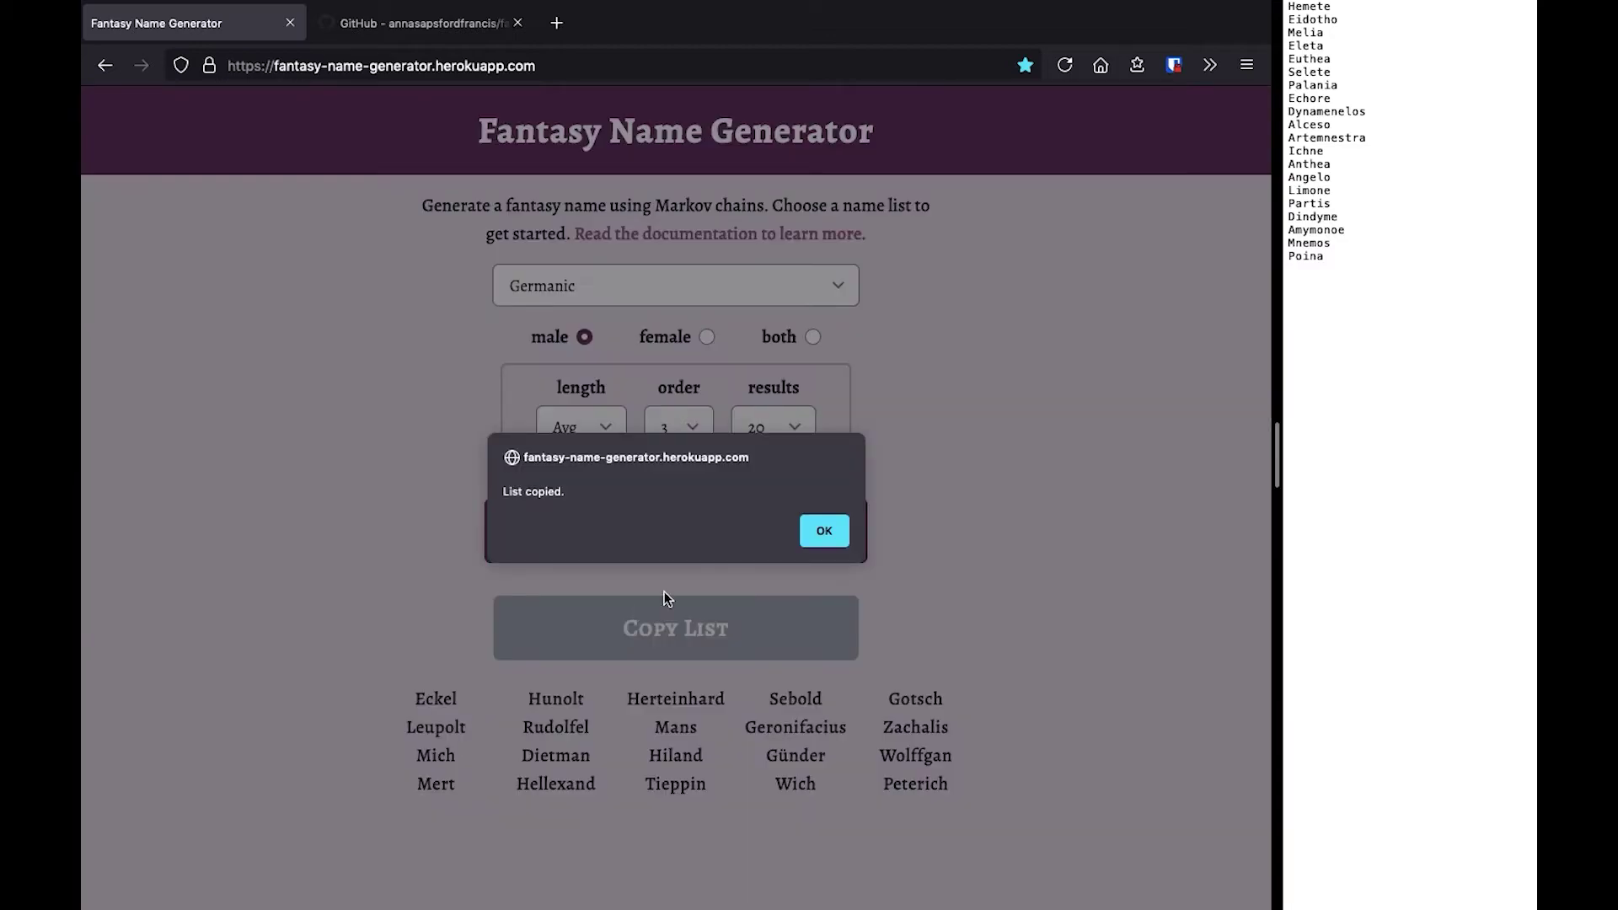
pyautogui.click(823, 531)
pyautogui.click(1415, 339)
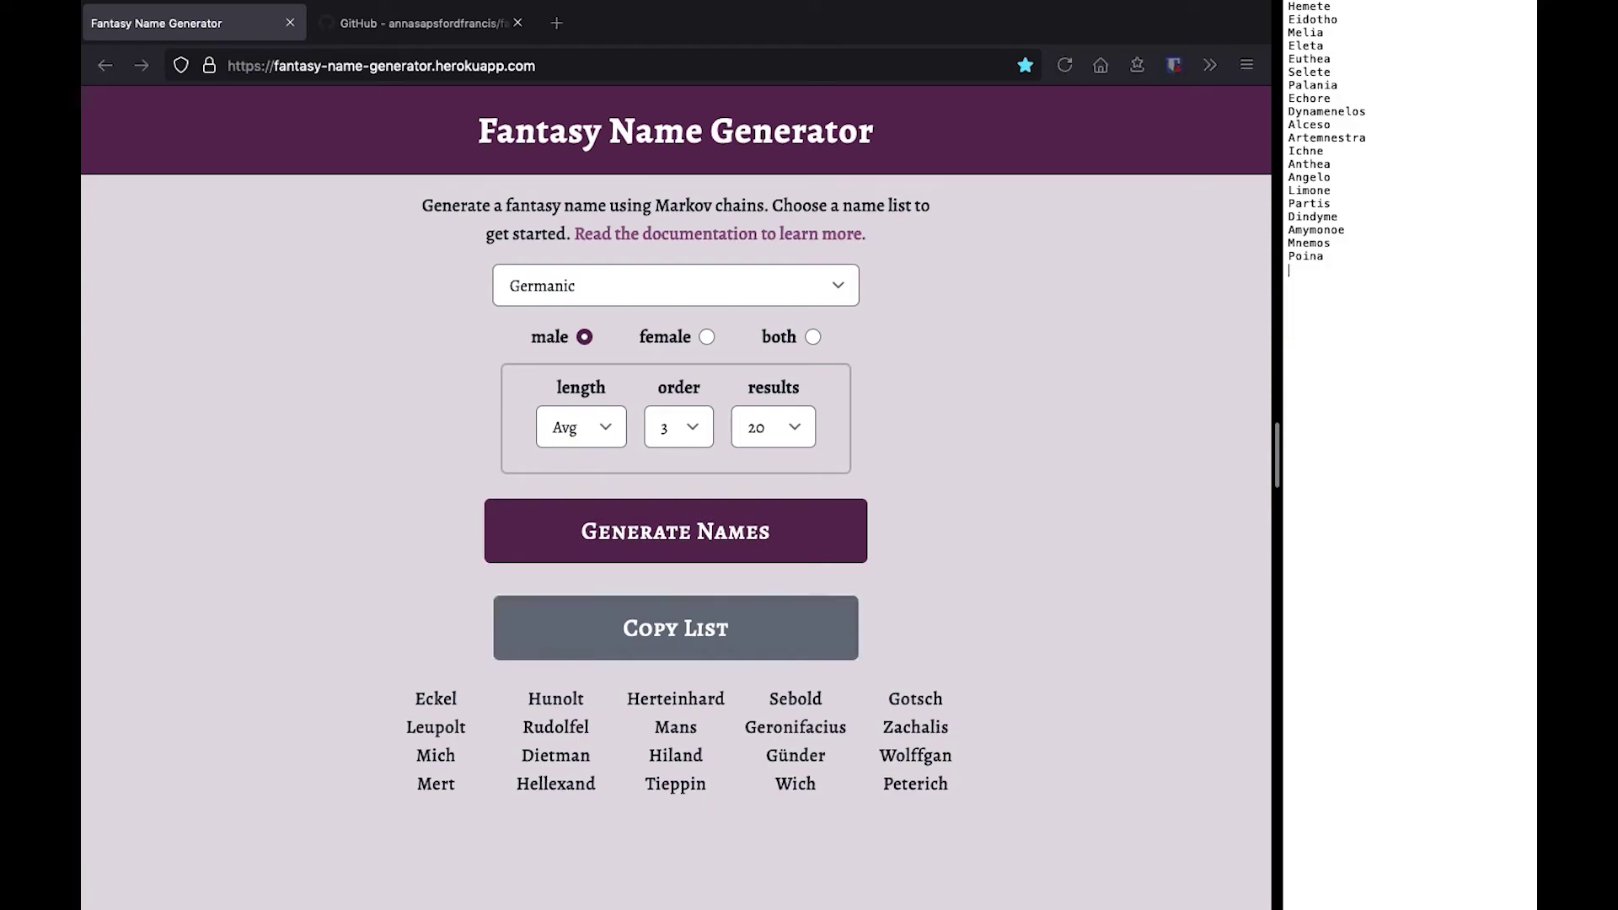
pyautogui.hotkey('ctrl', 'v')
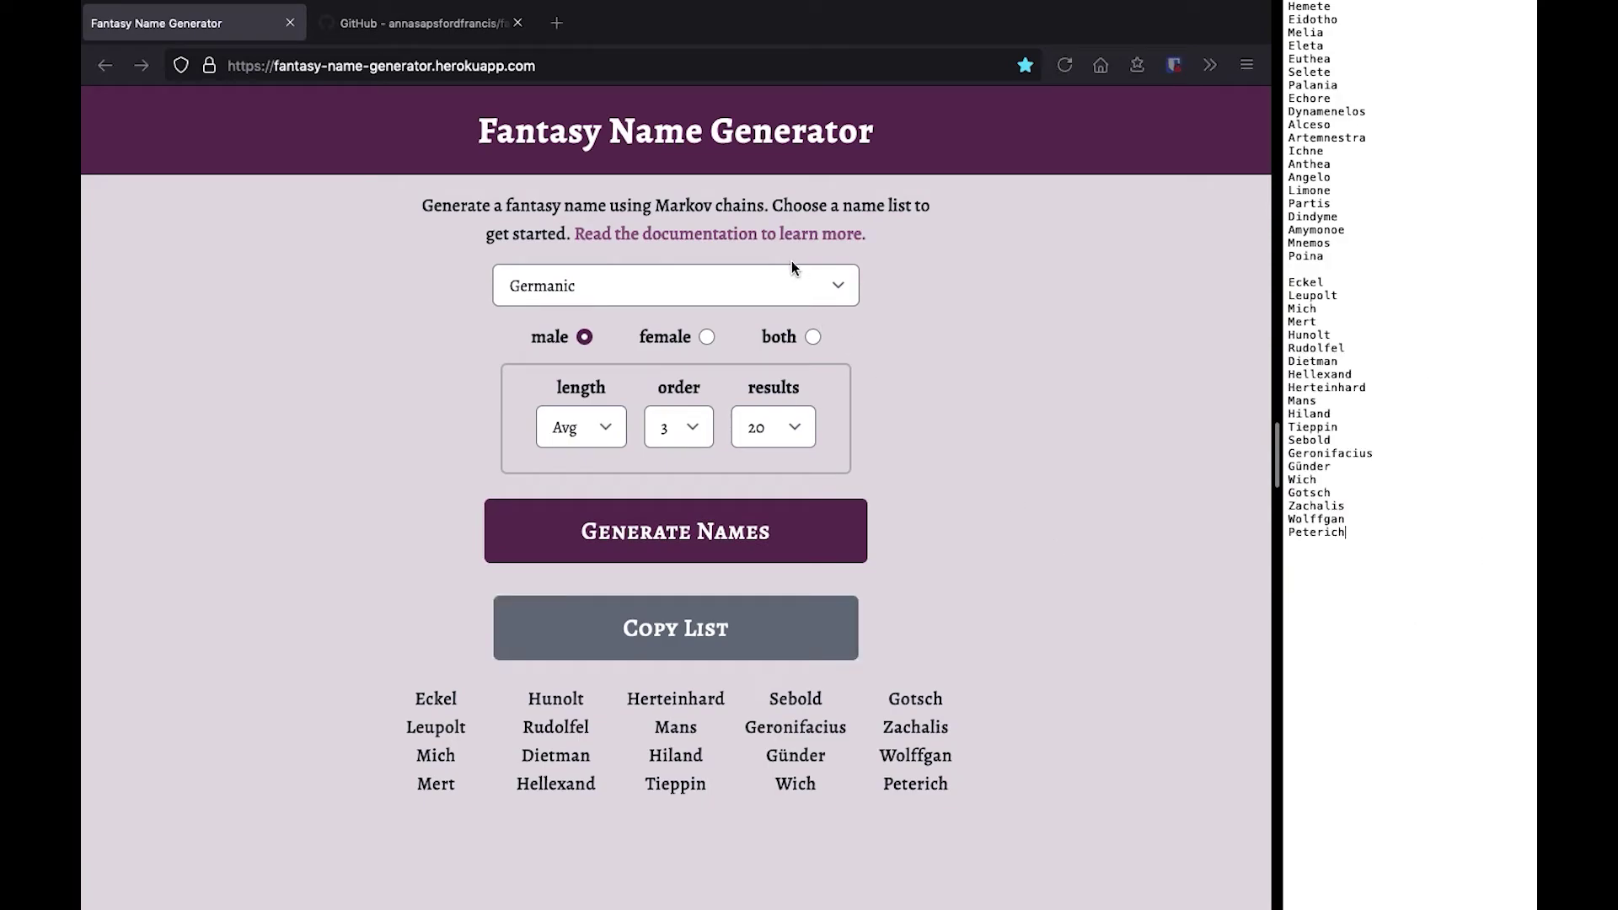
# - Choose the Victorian name list with both male and female names
pyautogui.click(834, 284)
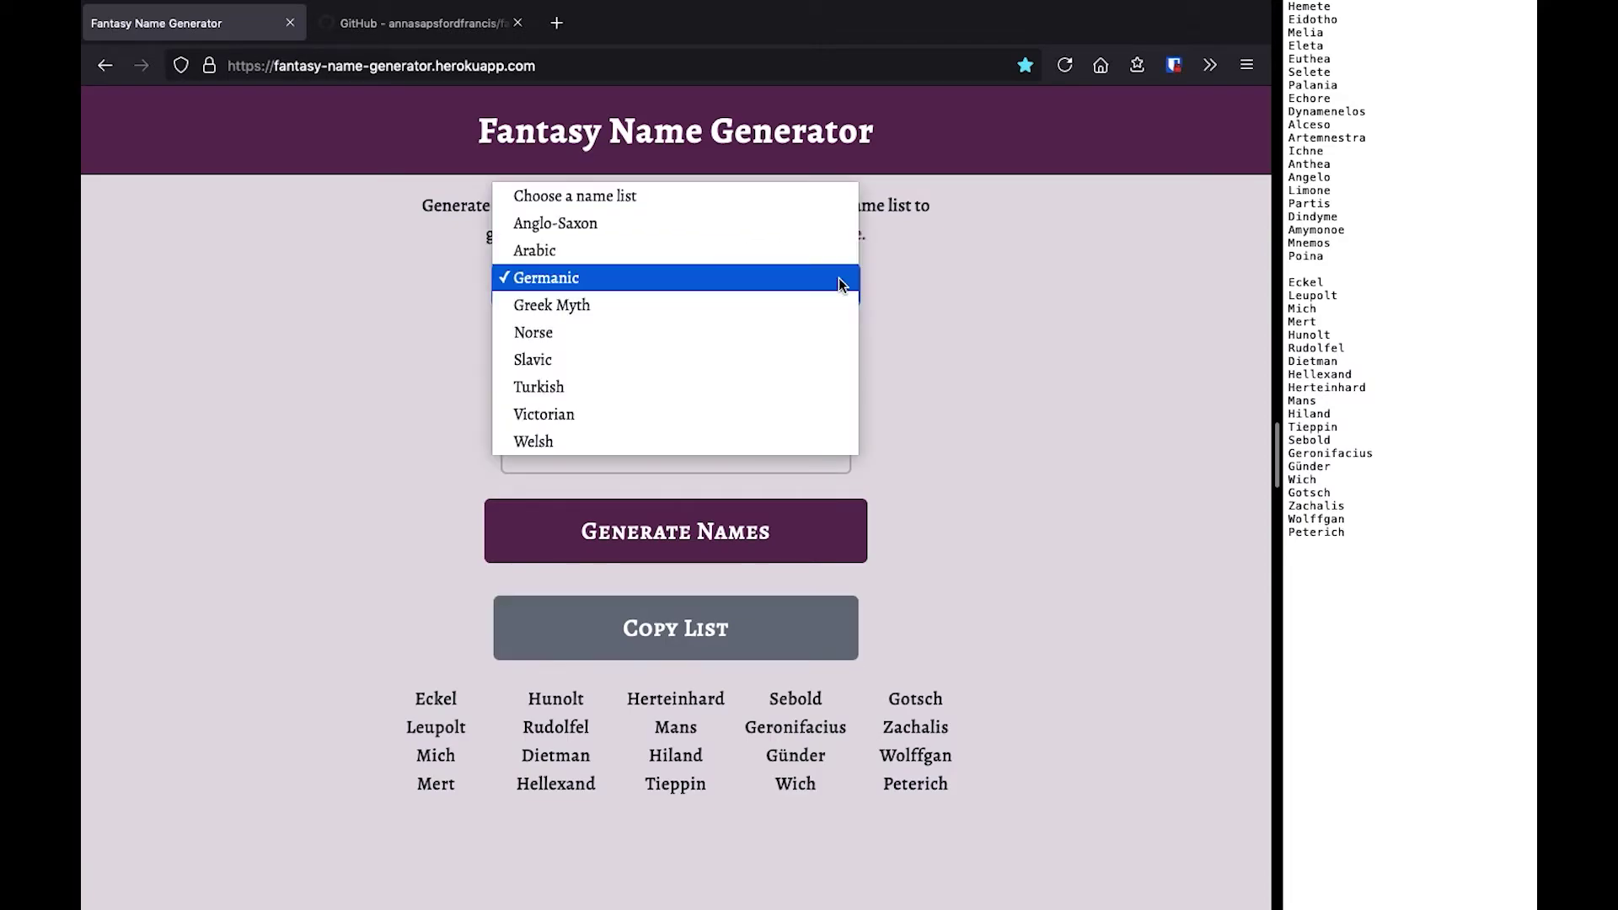
pyautogui.click(759, 415)
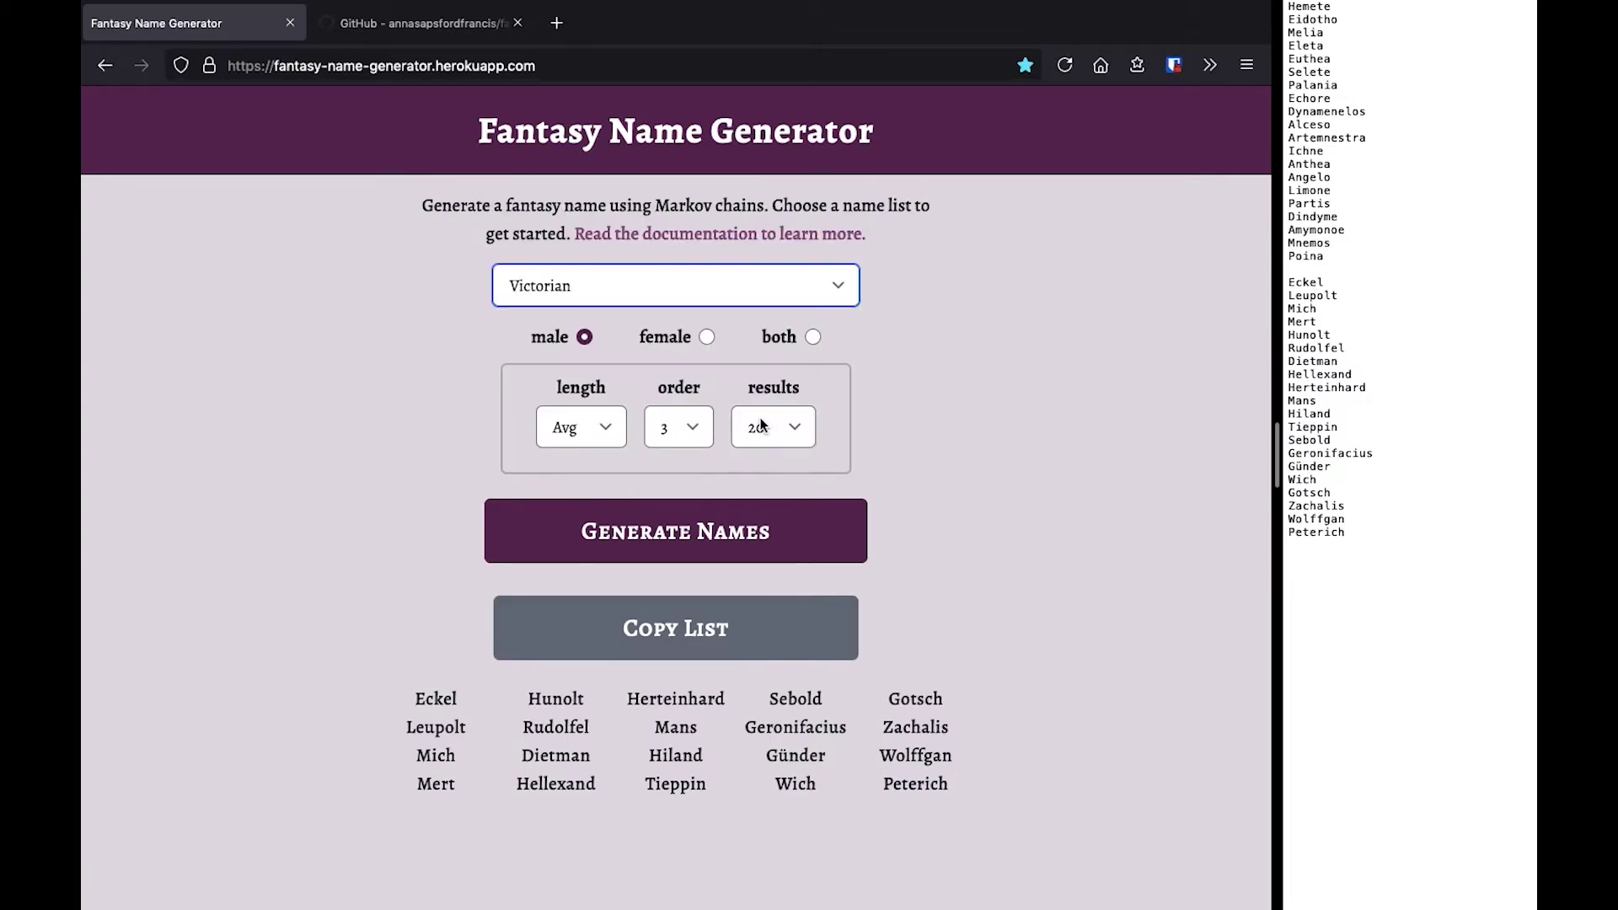
pyautogui.click(813, 336)
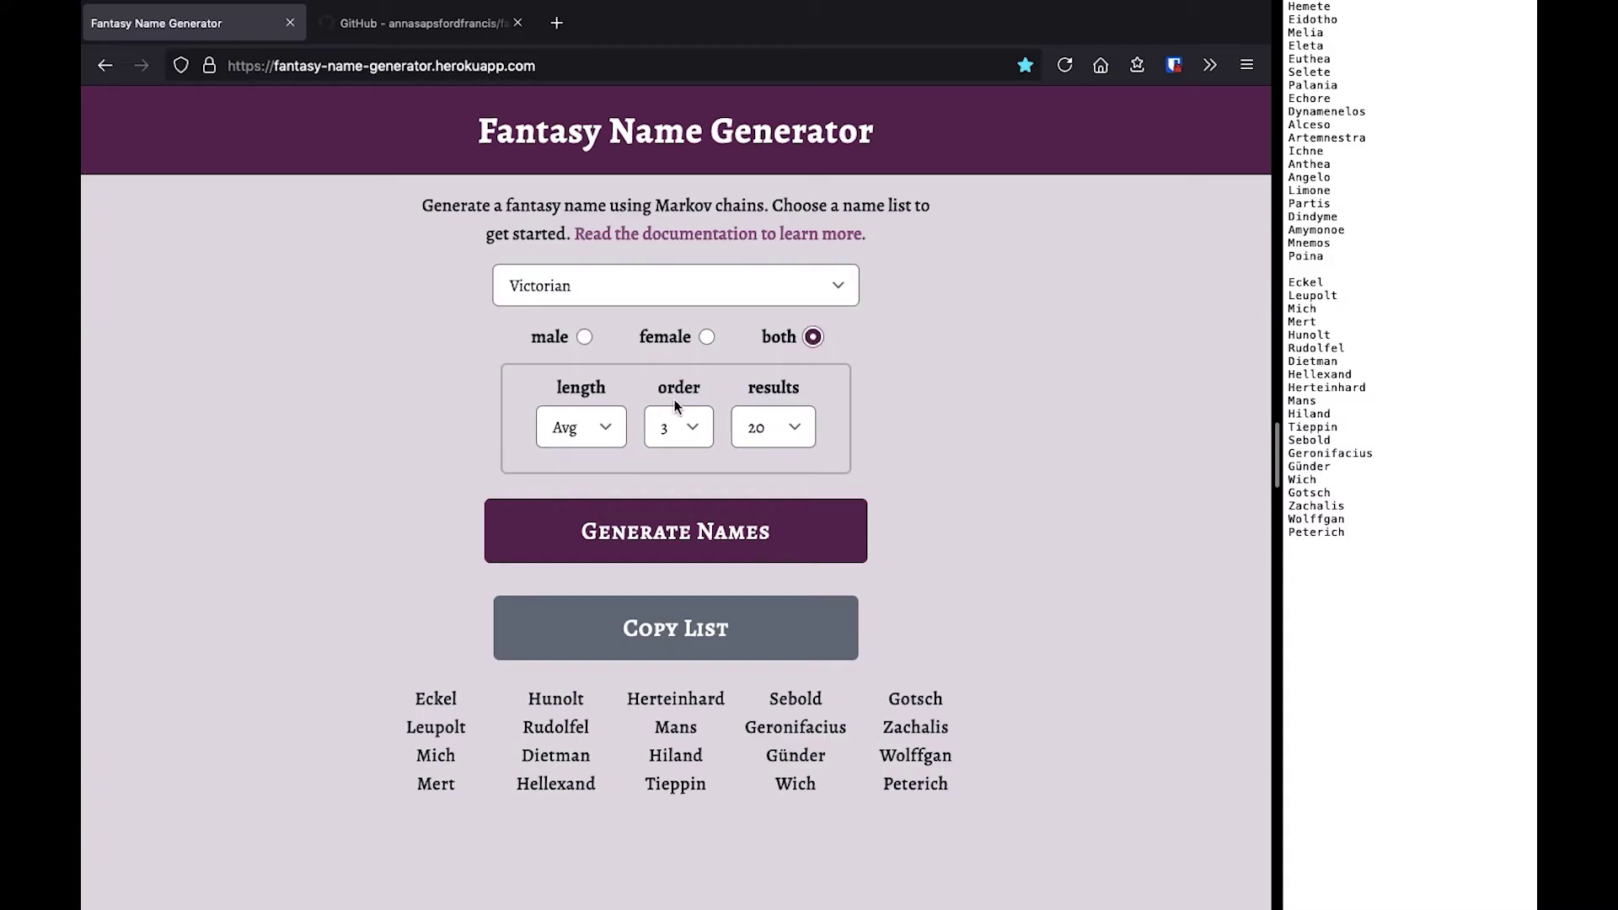
# - Generate 50 names with length Max and order 4
pyautogui.click(601, 433)
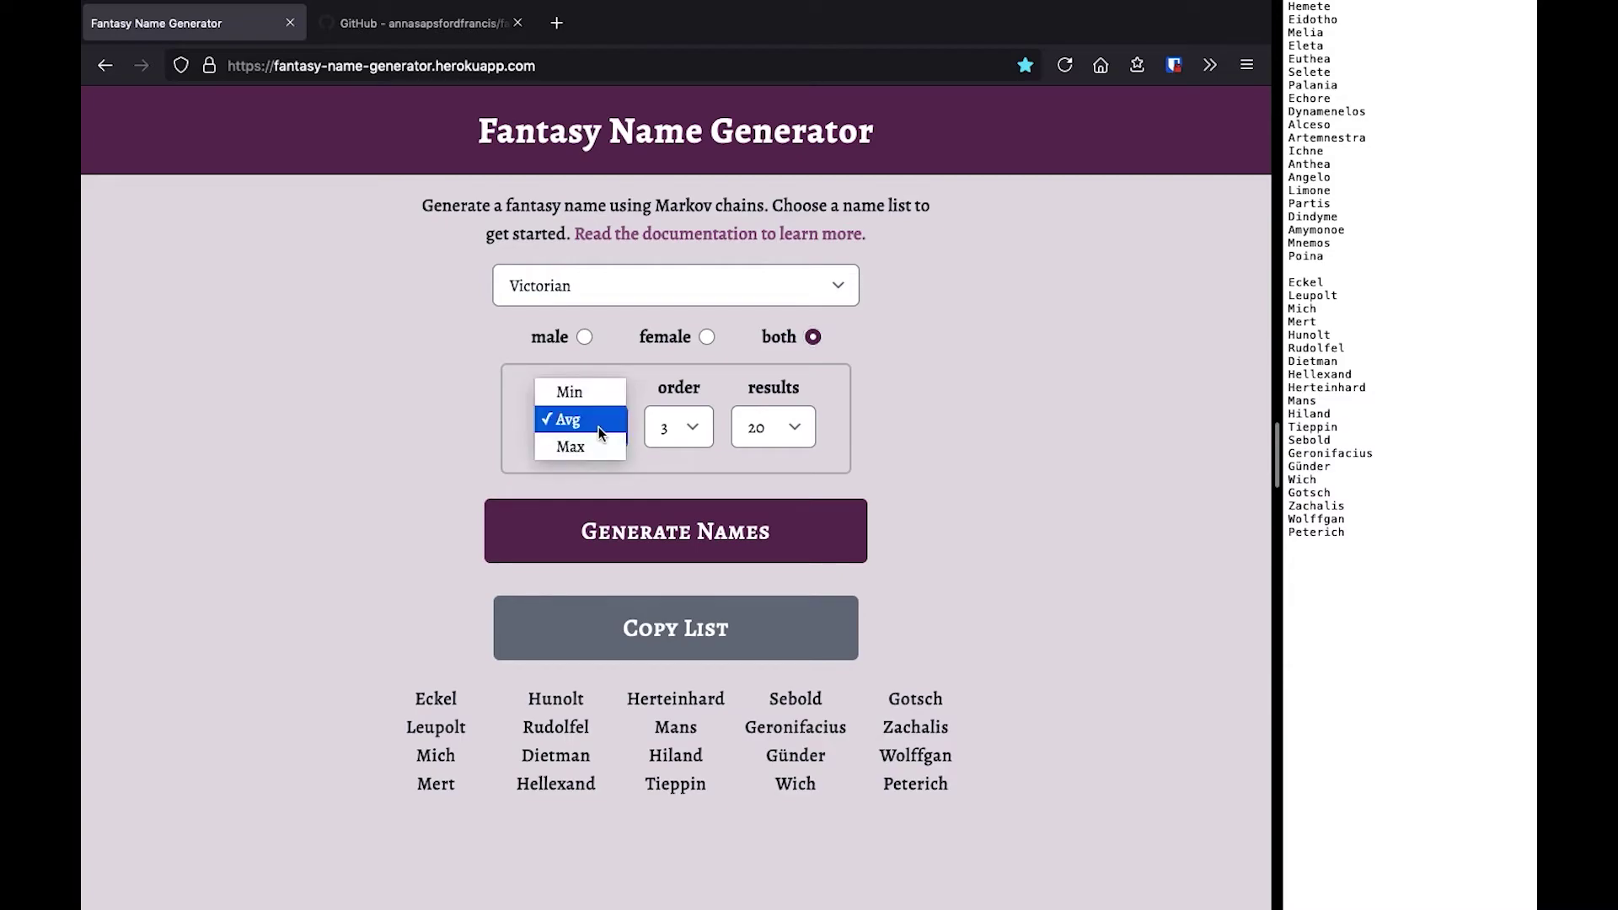
pyautogui.click(597, 446)
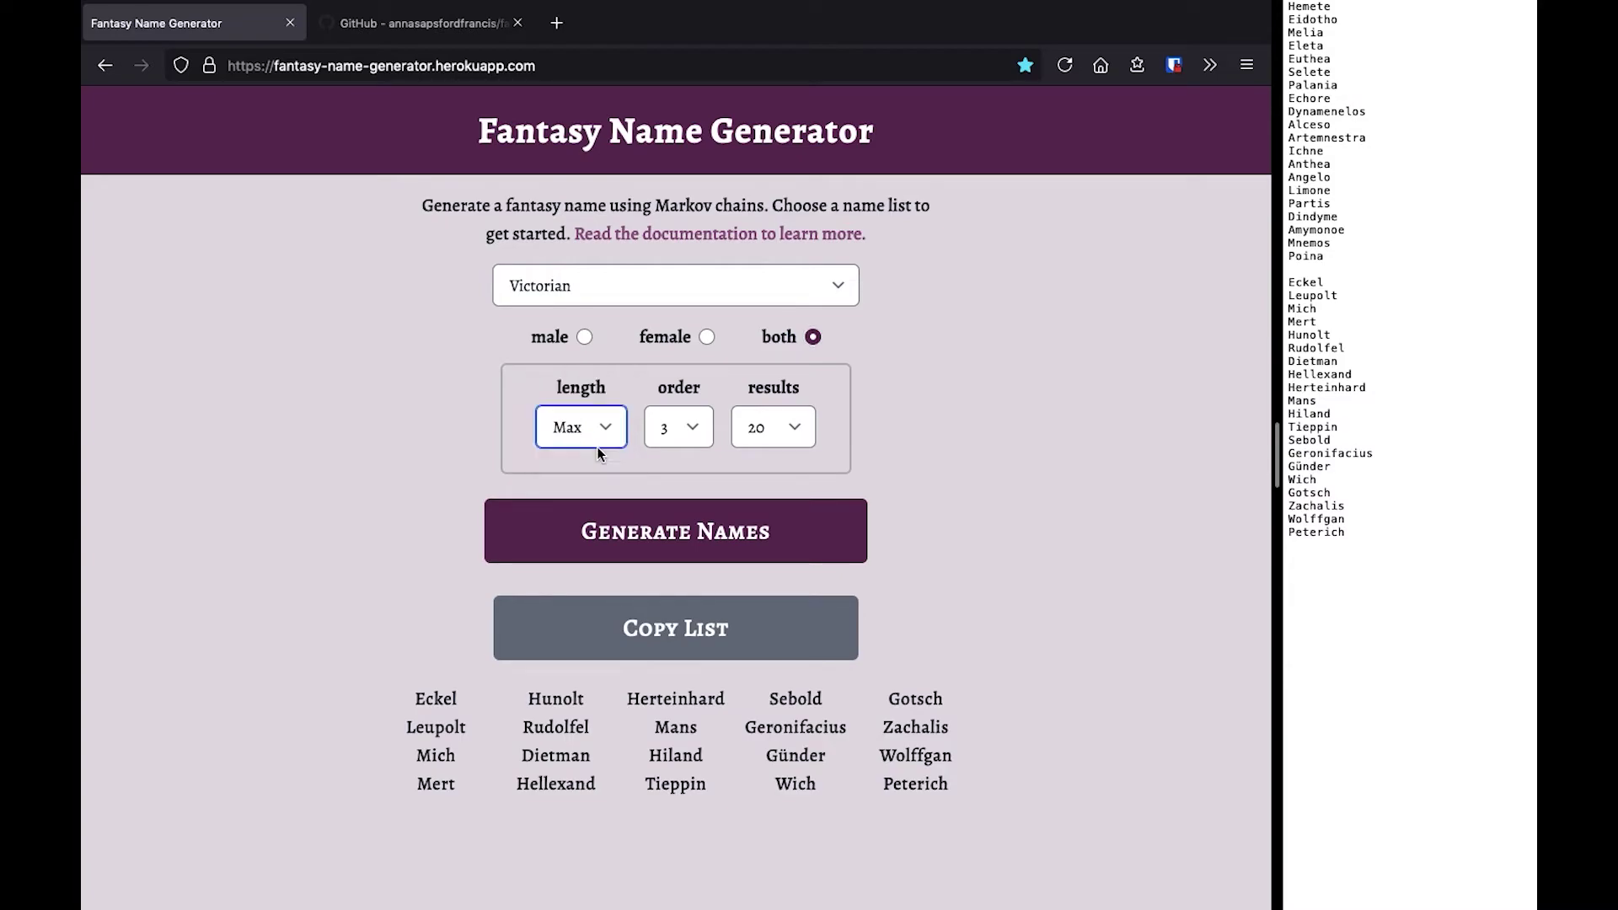
pyautogui.click(678, 427)
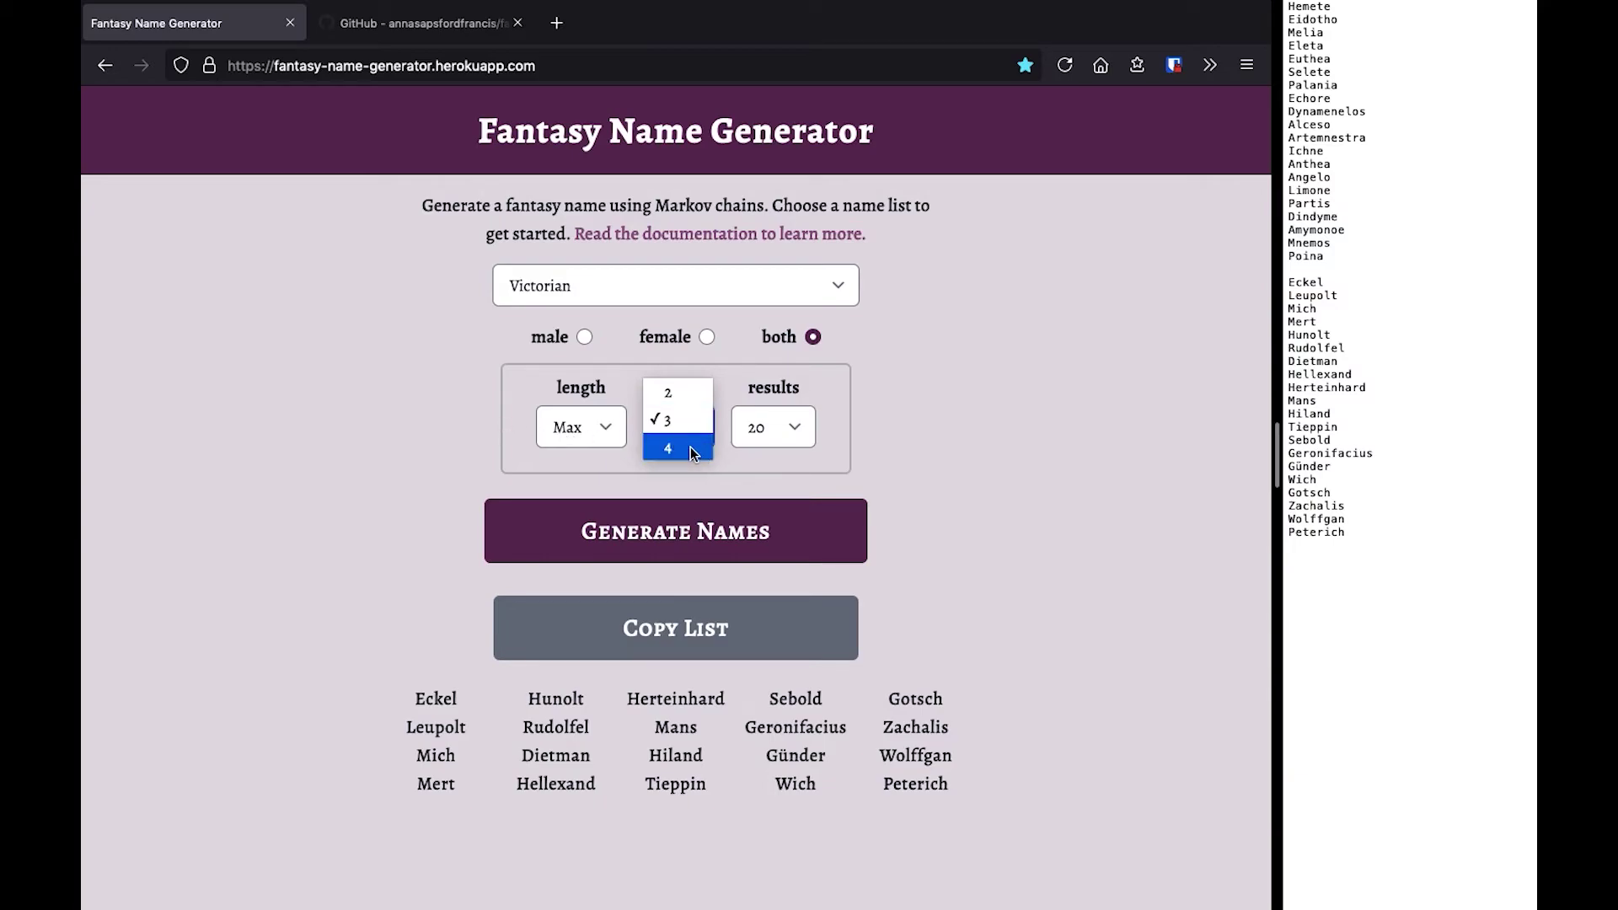
pyautogui.click(682, 449)
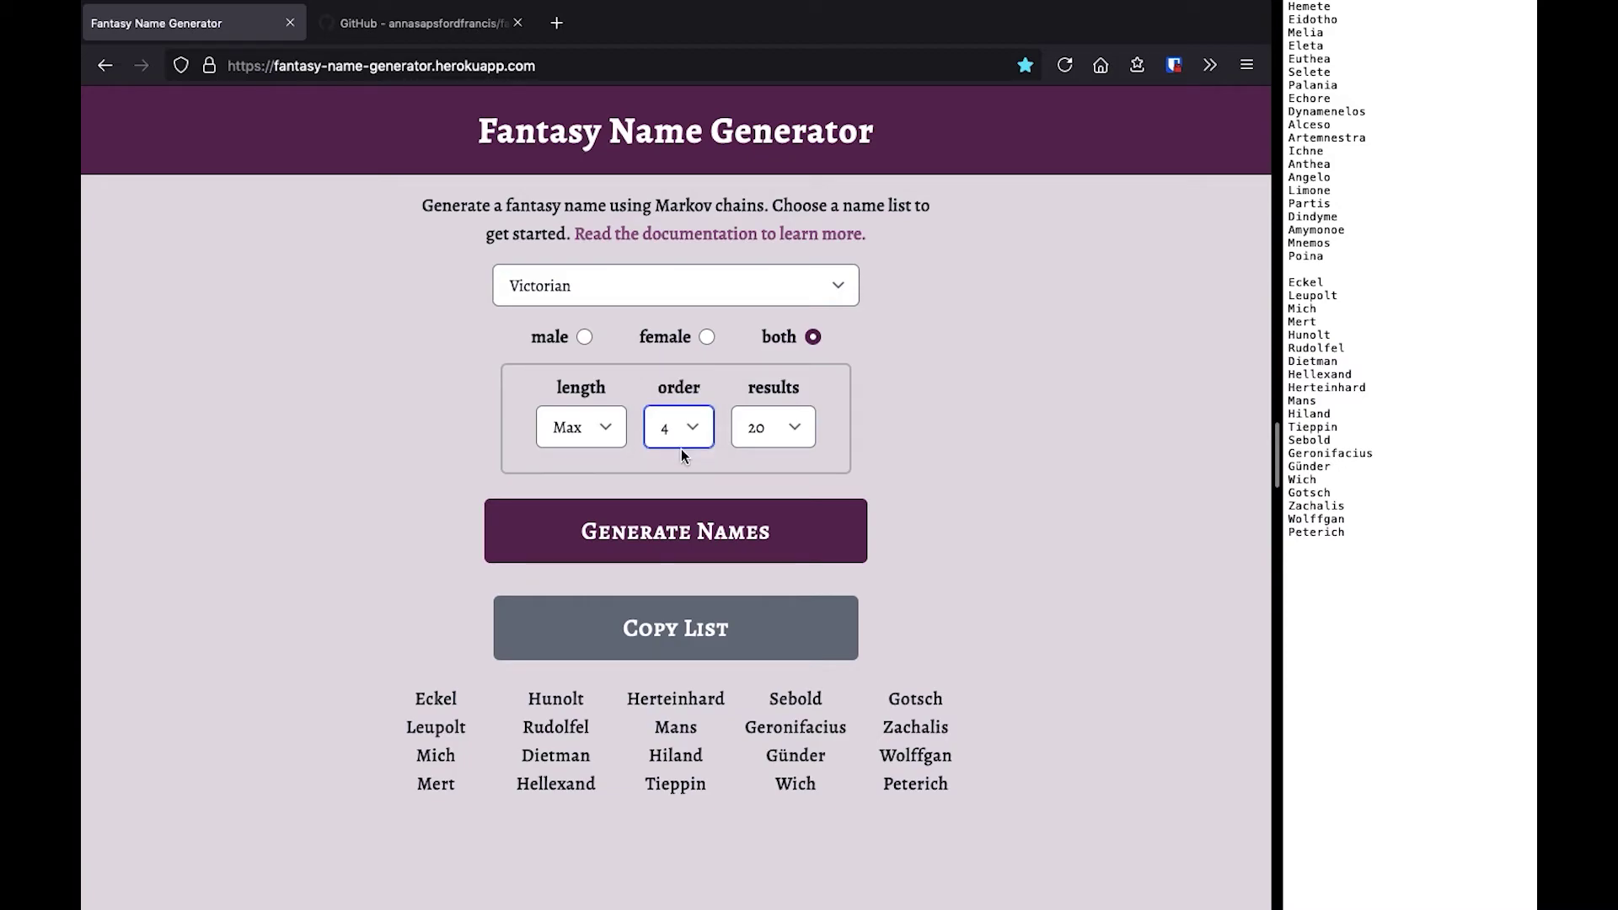
pyautogui.click(774, 428)
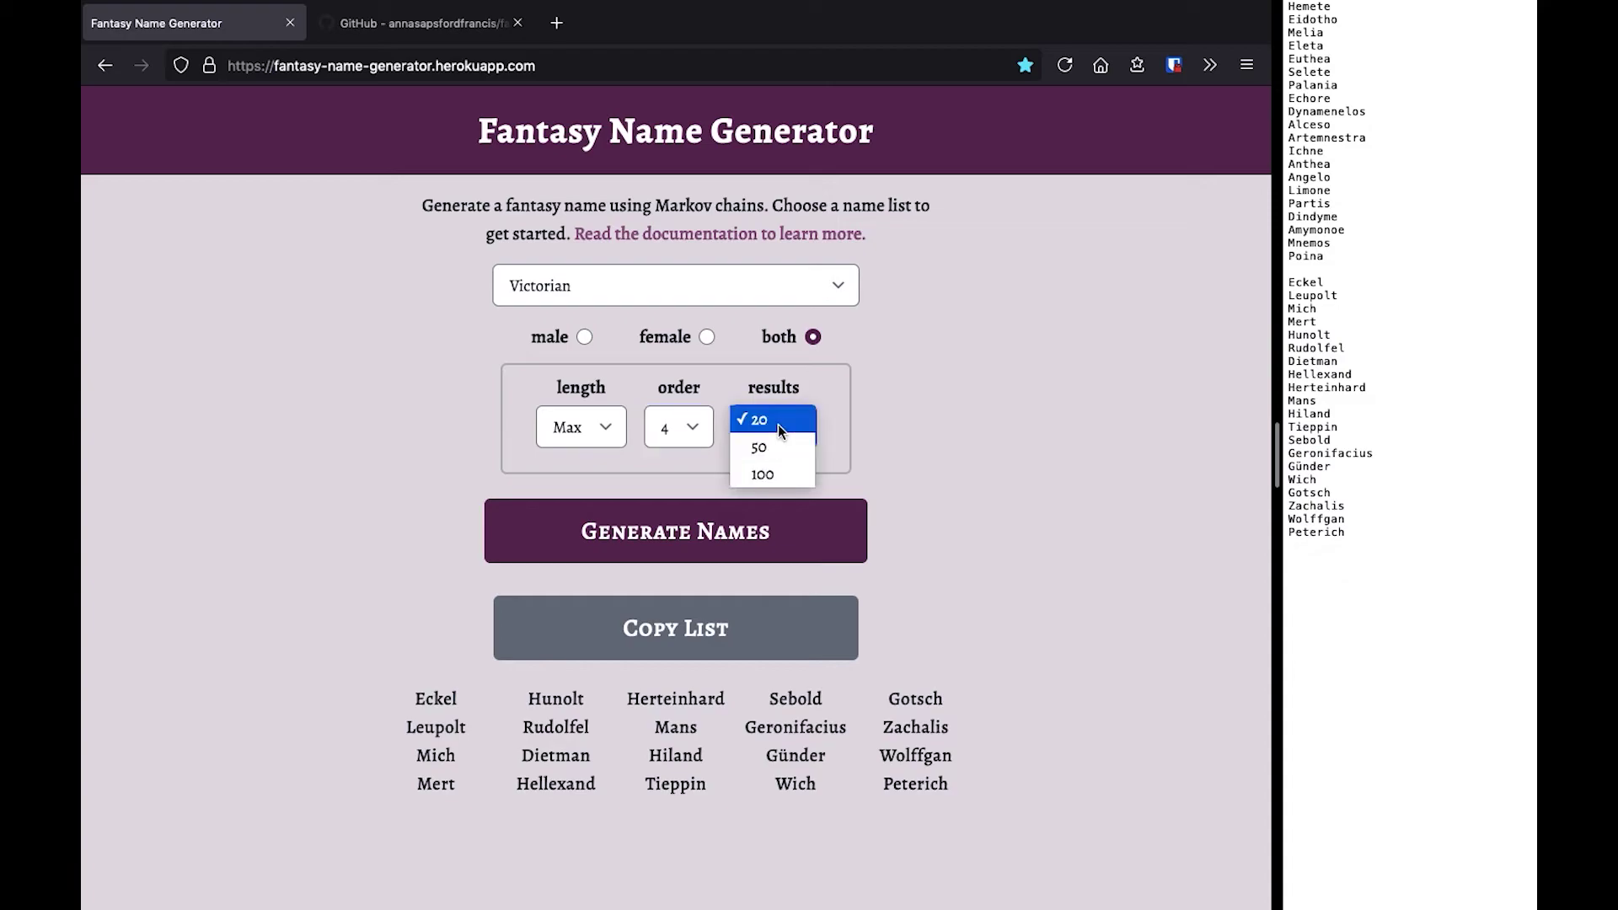
pyautogui.click(766, 449)
pyautogui.click(780, 525)
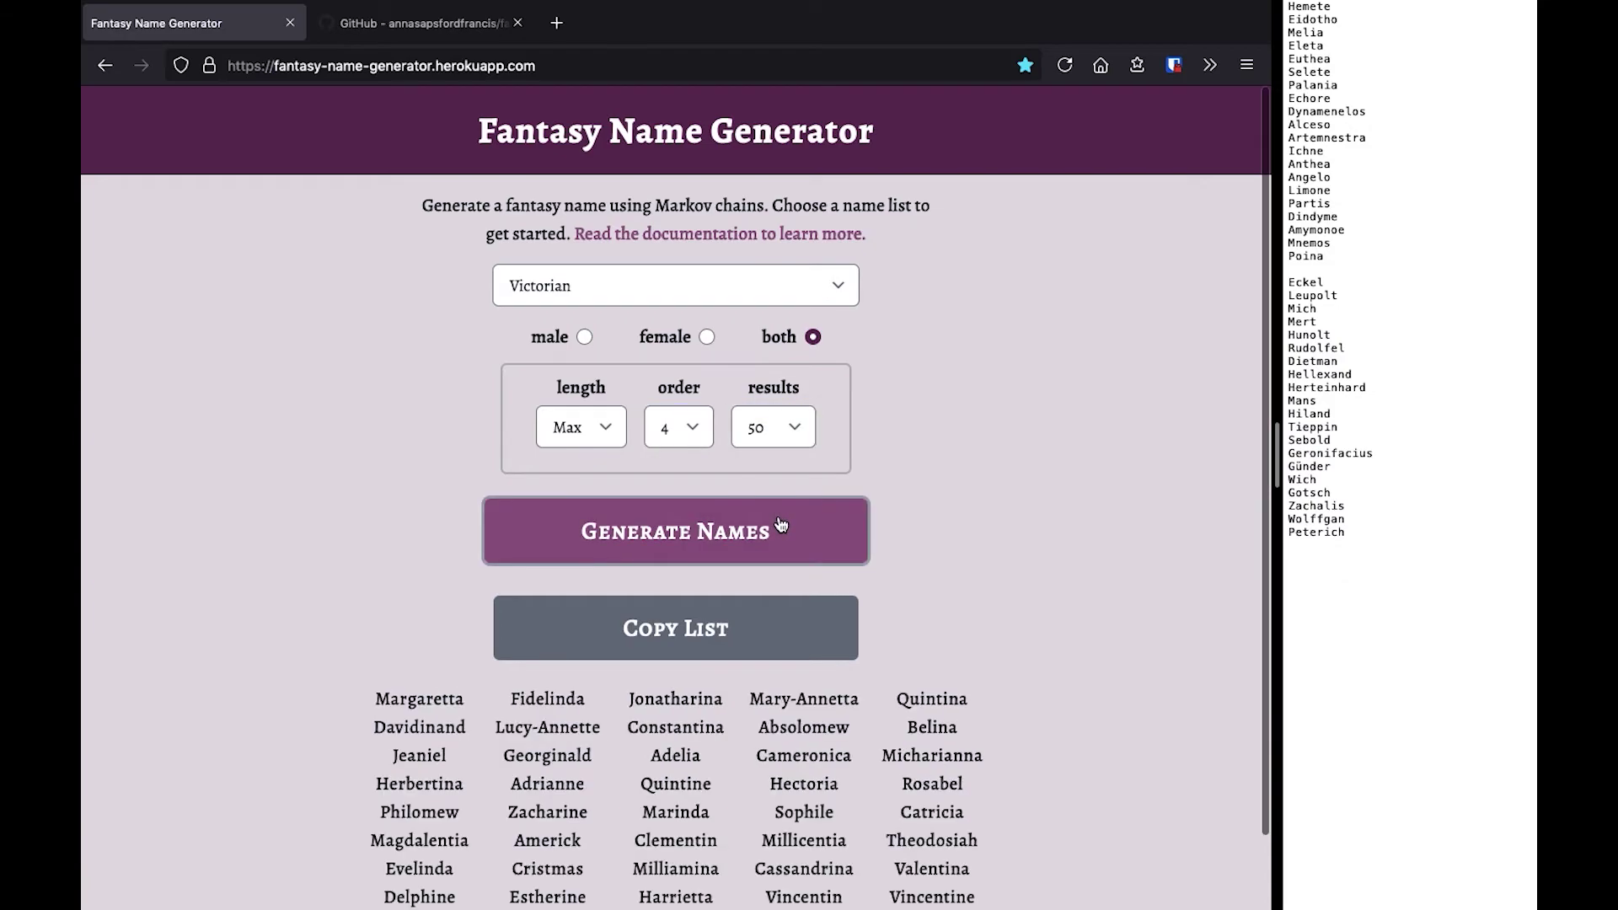
pyautogui.scroll(-1, 1058, 407)
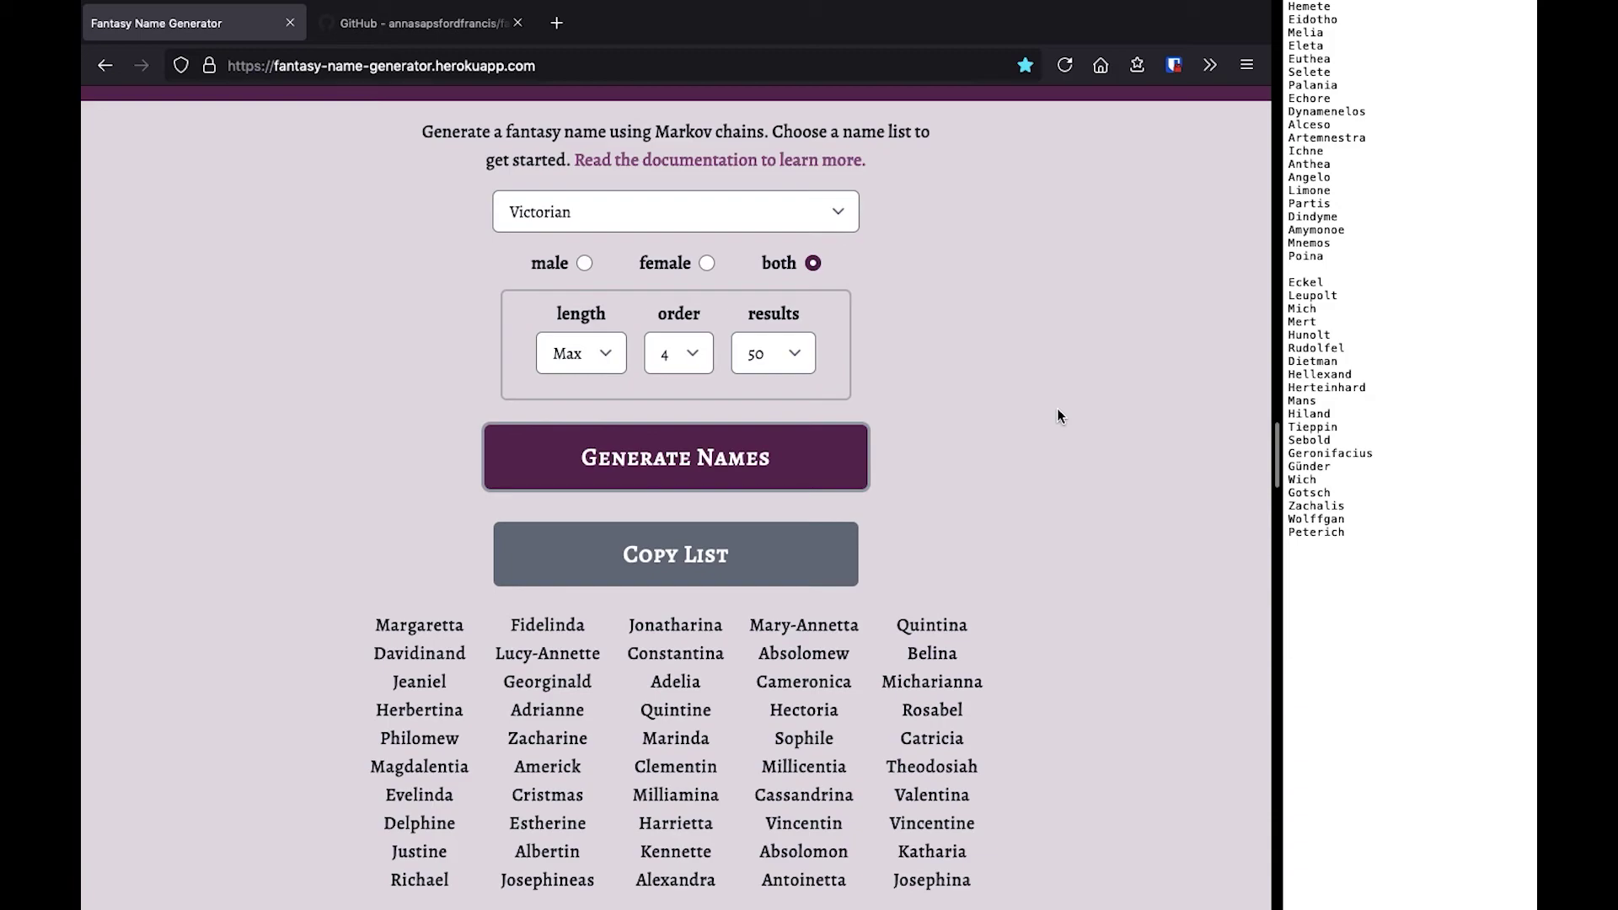
# - Copy the fifty Victorian names and paste them on a new line after Peterich
pyautogui.click(697, 564)
pyautogui.click(828, 538)
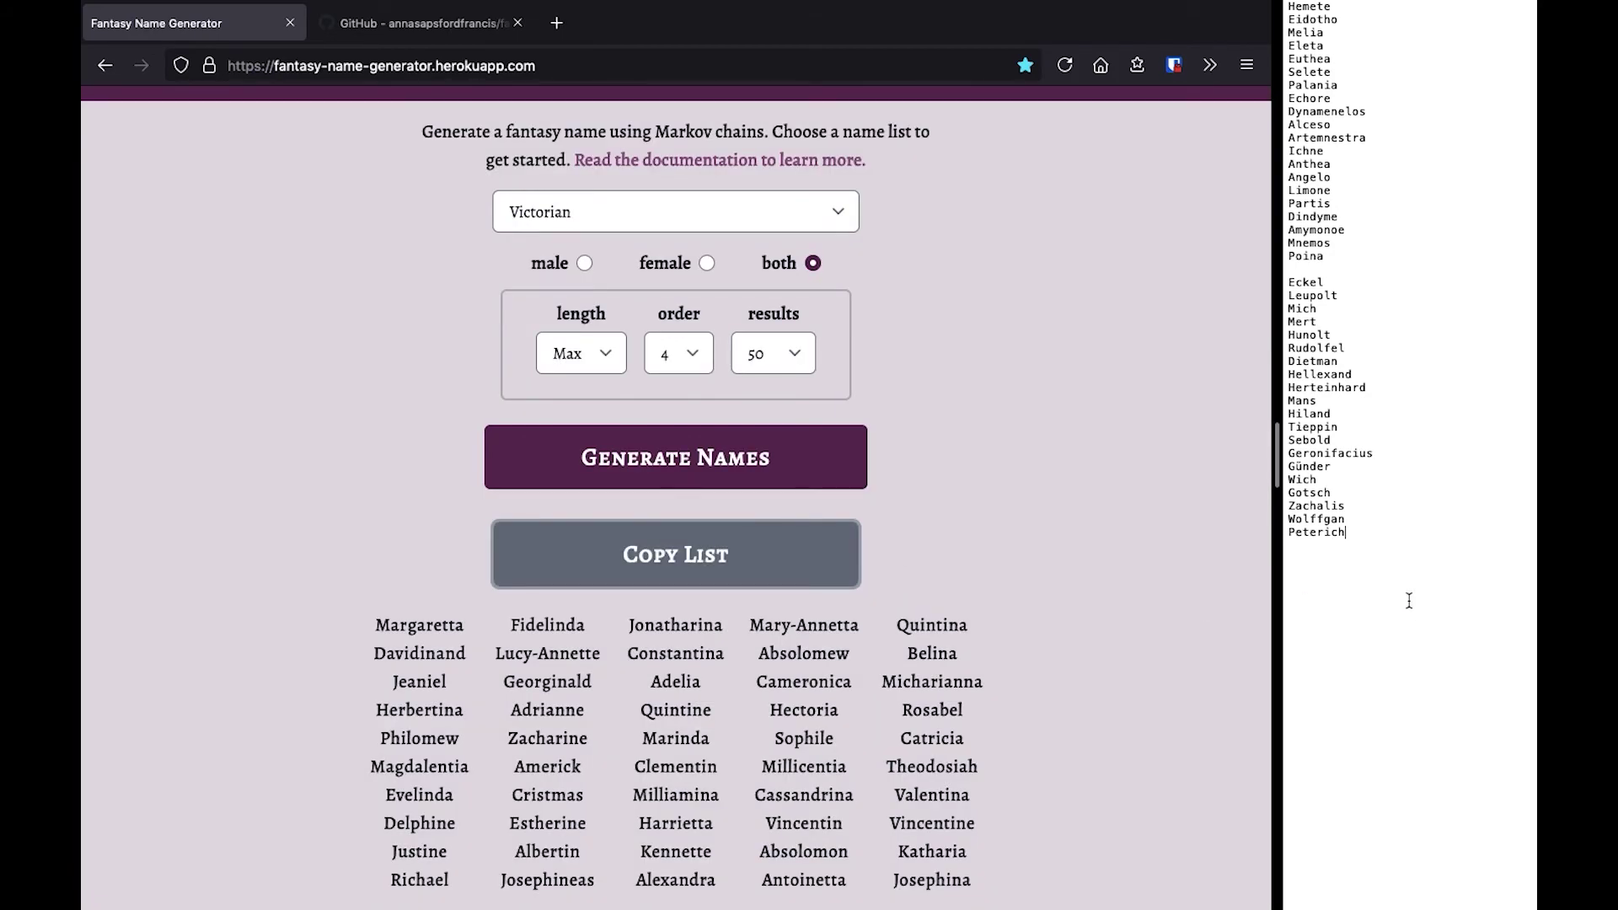
pyautogui.press('Return')
pyautogui.press('Return')
pyautogui.hotkey('ctrl', 'v')
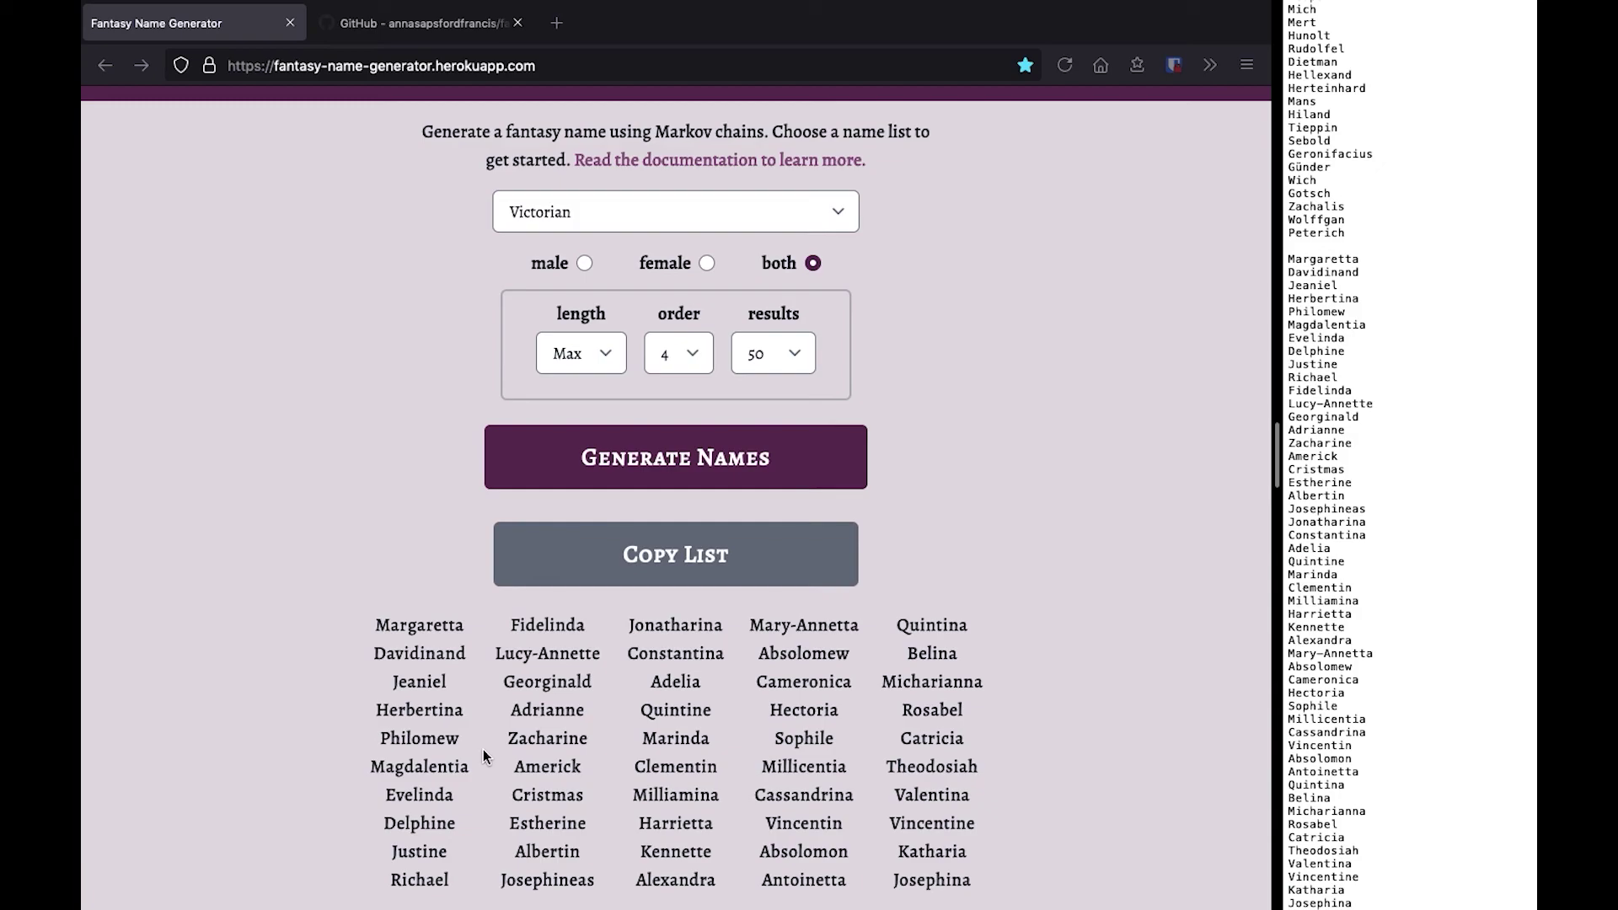
pyautogui.scroll(1, 321, 369)
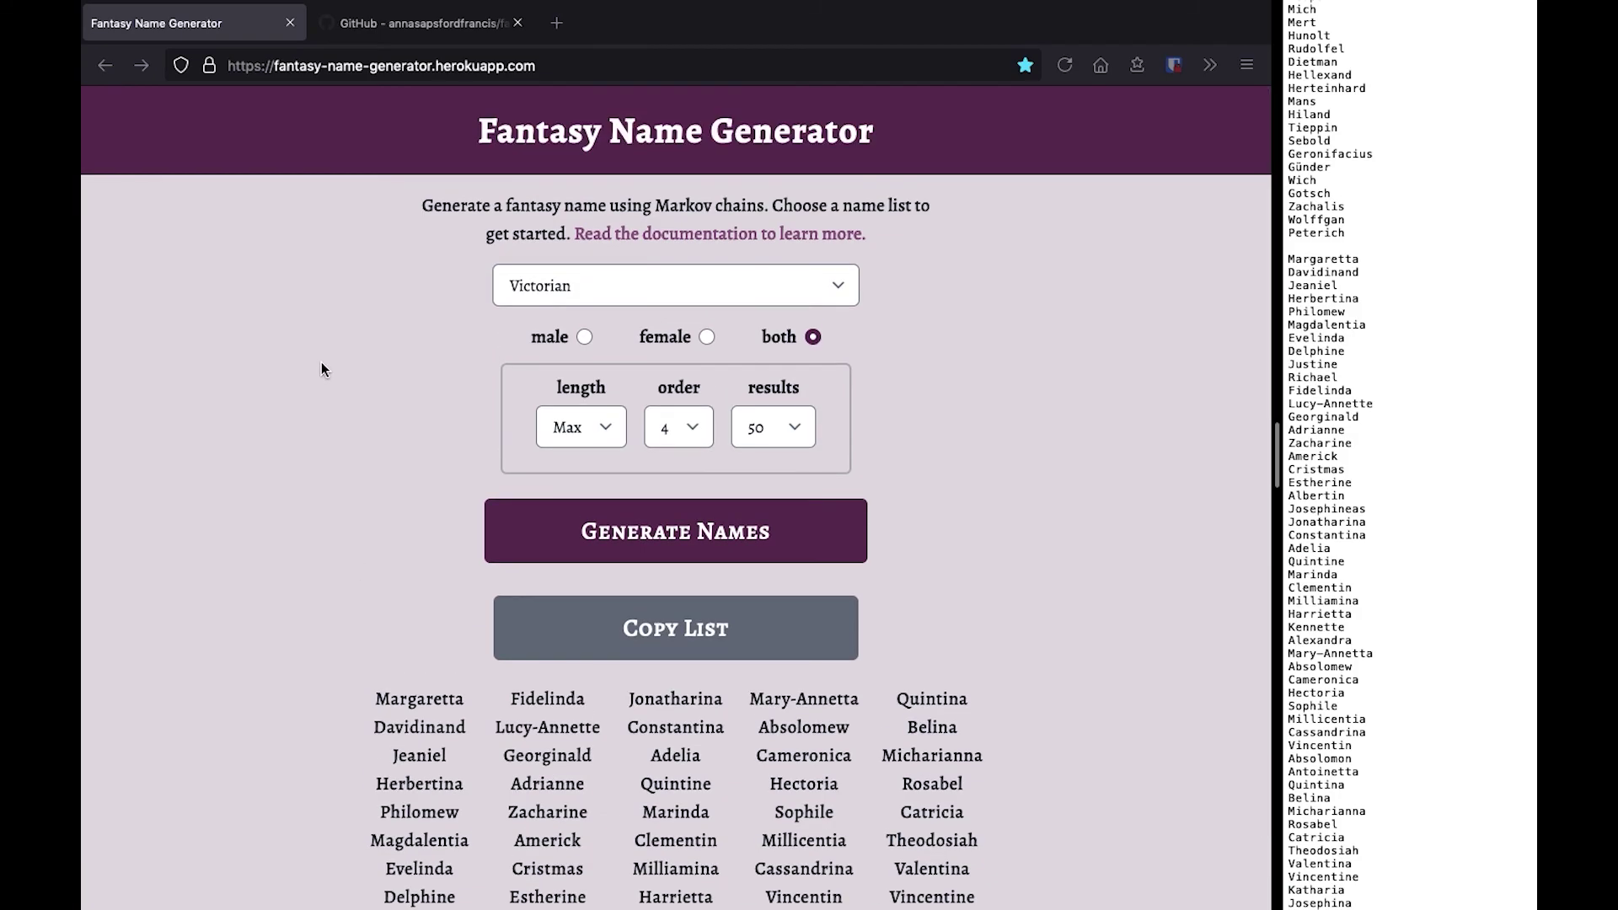